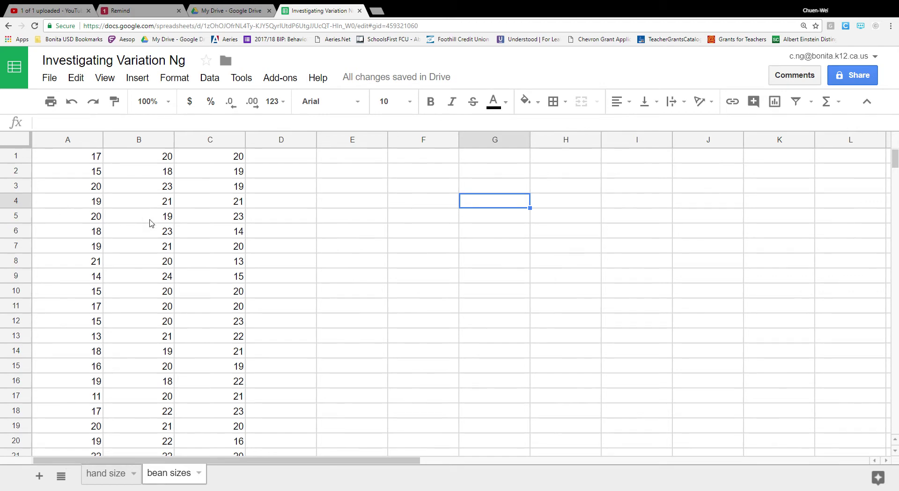
- View the hand size sheet's table and chart, and return to the bean sizes sheet
click(160, 62)
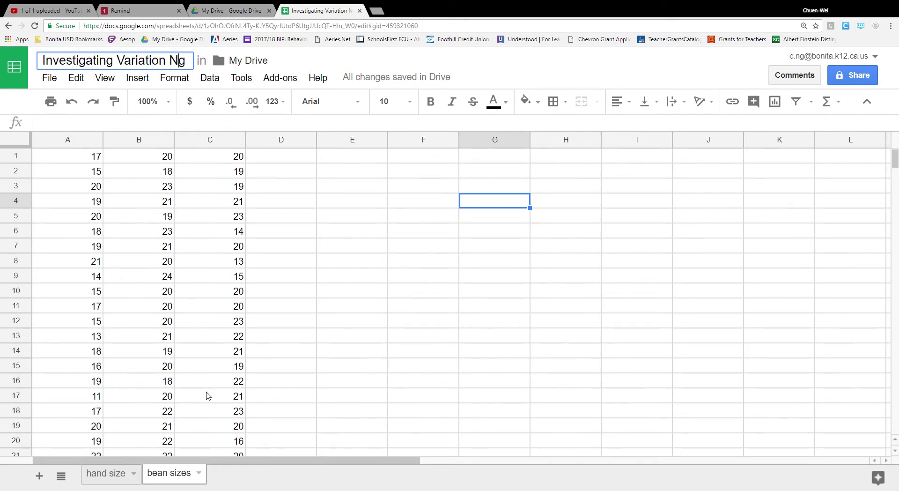
click(115, 476)
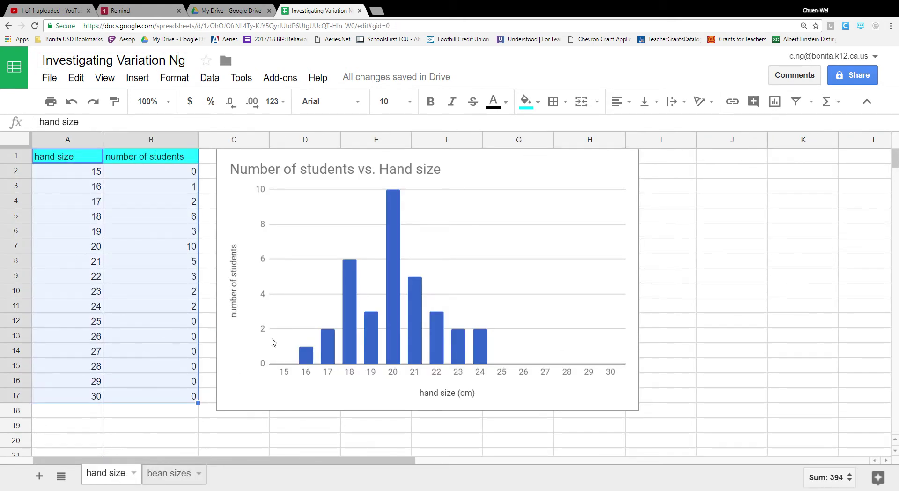
click(183, 475)
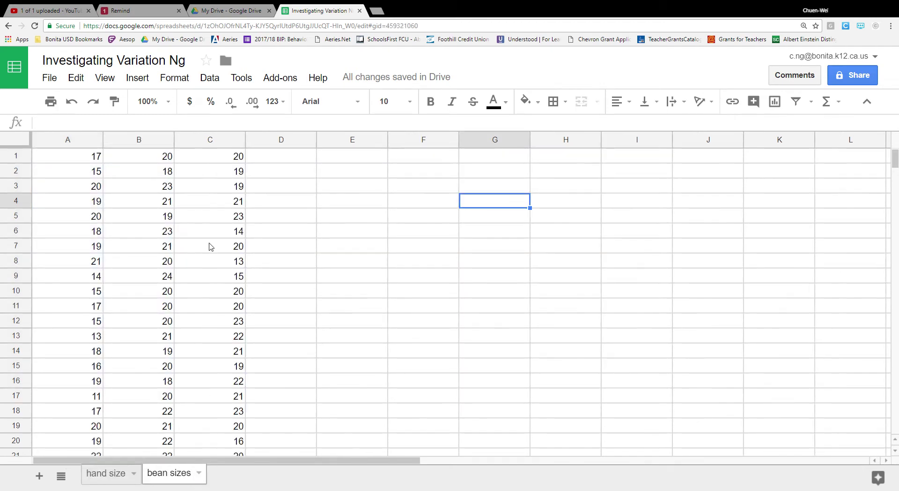
- Examine the bean measurements in columns A, B and C down to the last entry of each column
scroll(210, 226, down, 15)
scroll(211, 227, up, 15)
scroll(211, 226, down, 10)
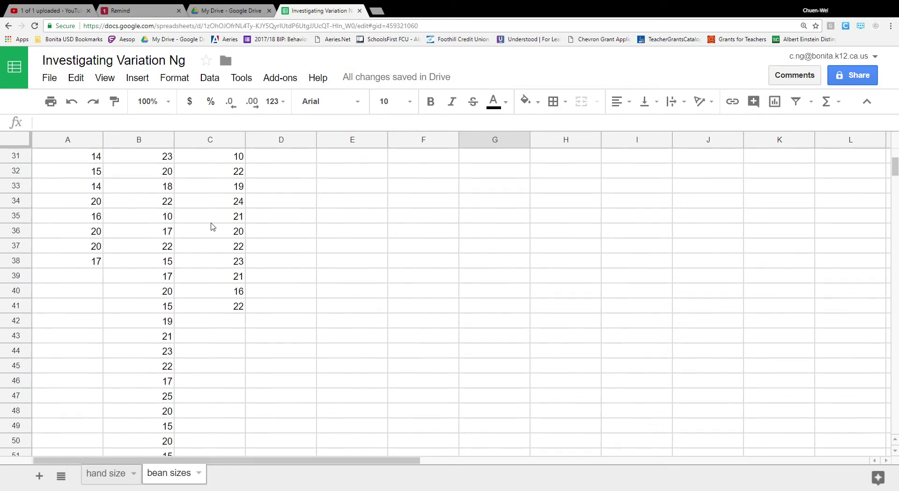
scroll(211, 226, down, 2)
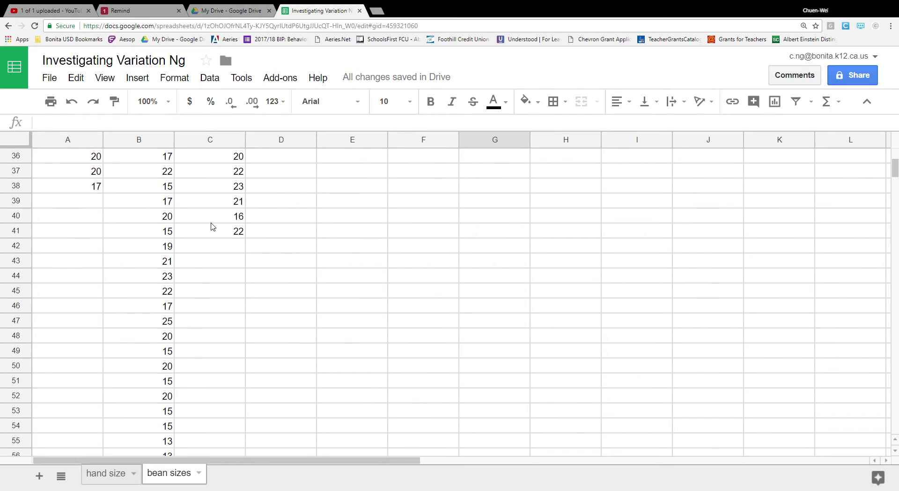
scroll(211, 226, down, 2)
scroll(211, 226, up, 9)
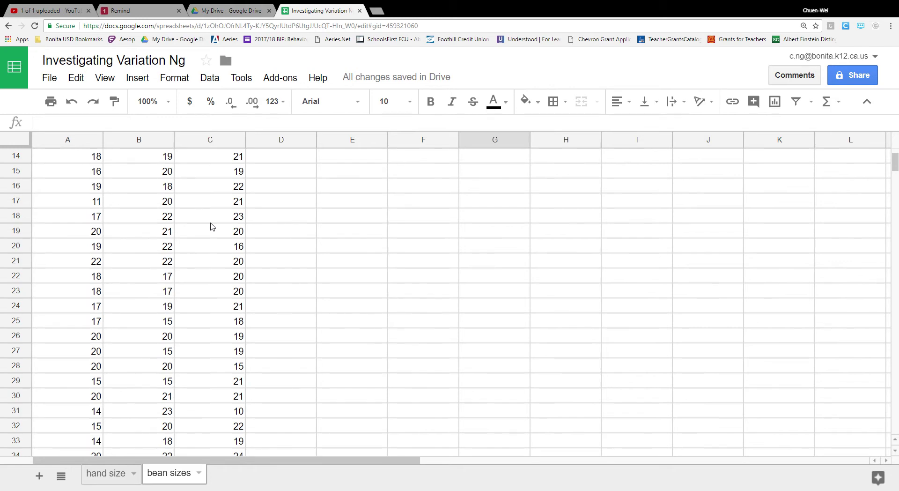
scroll(212, 227, down, 3)
scroll(212, 227, down, 3)
scroll(211, 227, up, 8)
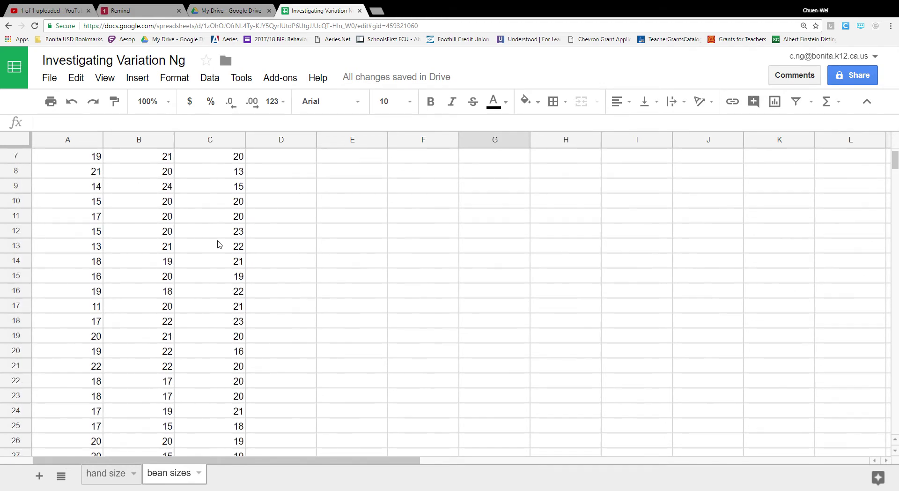
scroll(218, 244, down, 6)
scroll(213, 263, up, 4)
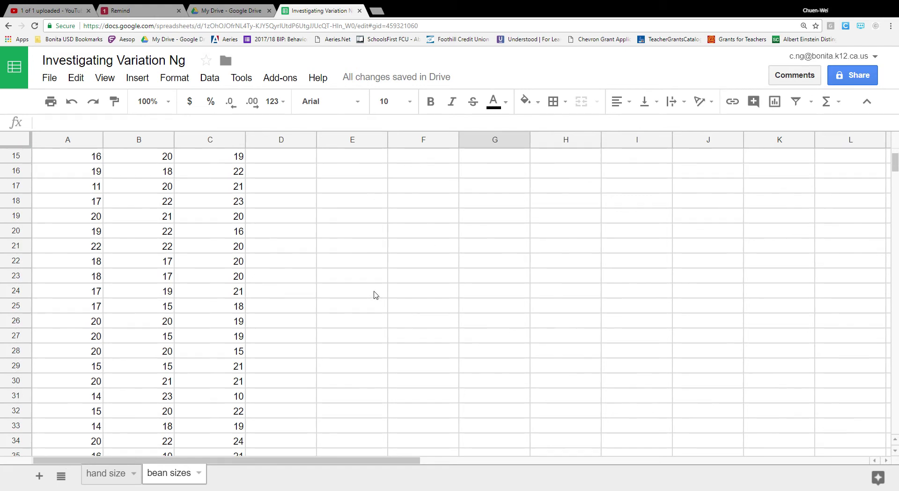
scroll(347, 295, up, 5)
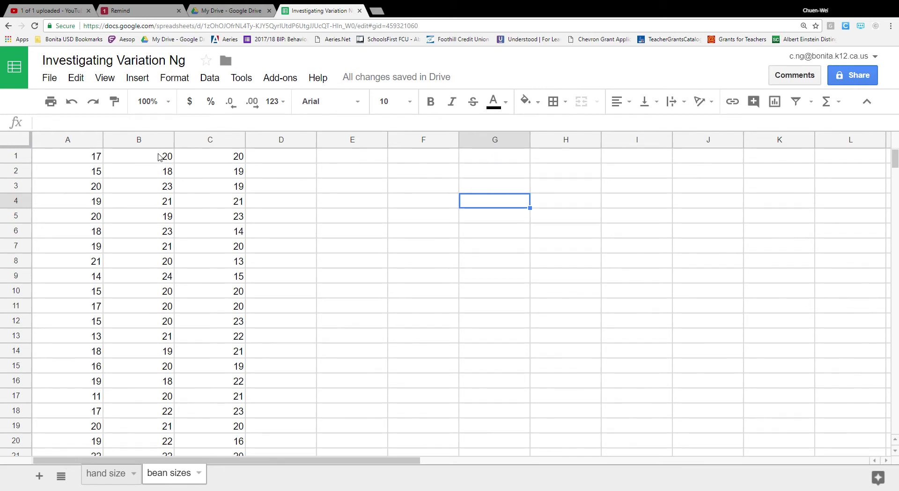
- Move the values in B1:B56 to the end of column A's list, starting at cell A39
drag(161, 158, 178, 263)
scroll(181, 266, up, 4)
scroll(179, 262, up, 9)
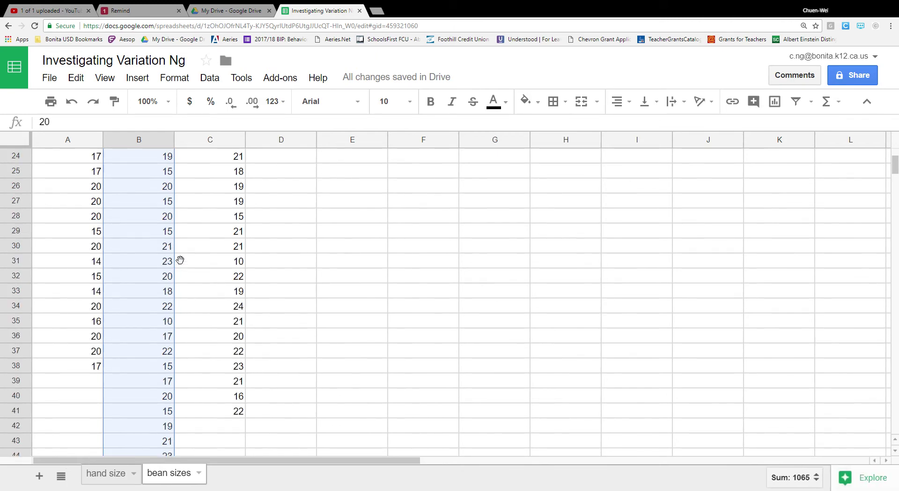
click(80, 82)
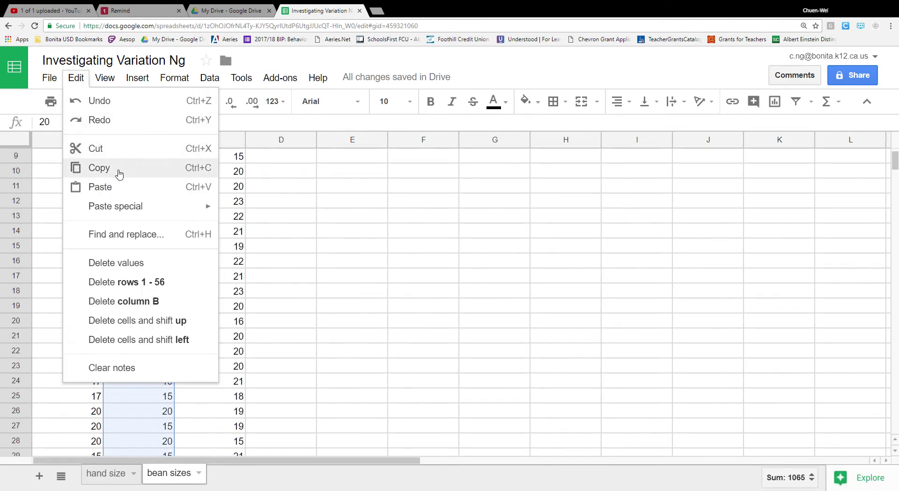
click(118, 149)
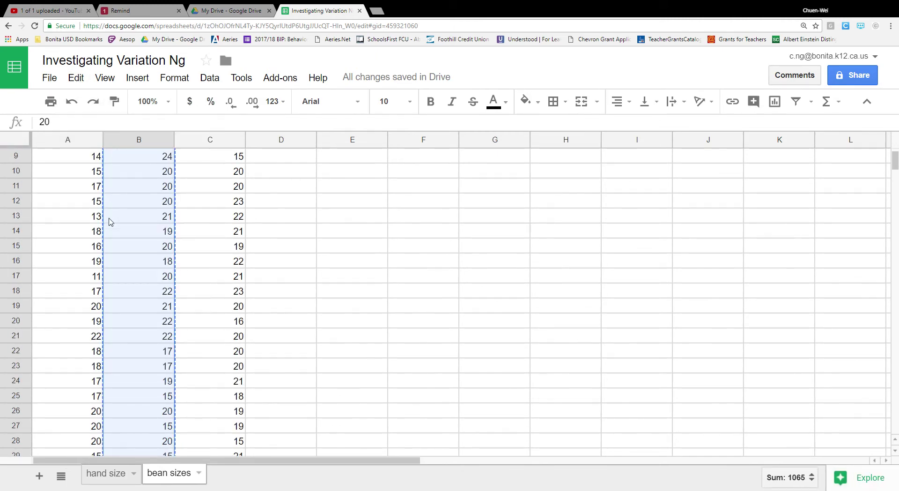
scroll(98, 224, down, 9)
click(86, 207)
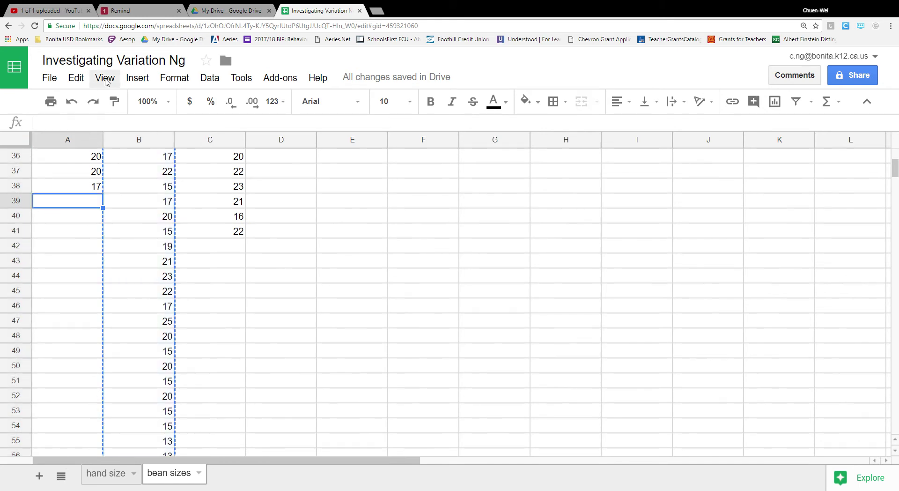
click(74, 78)
click(103, 189)
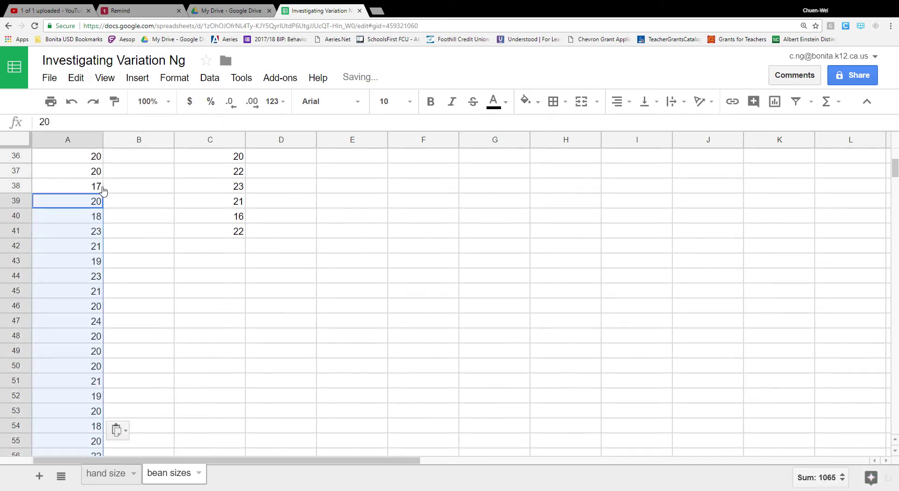
- Try to move the values in C1:C41 to the end of column A's list at cell A95
scroll(239, 222, up, 8)
scroll(244, 211, up, 3)
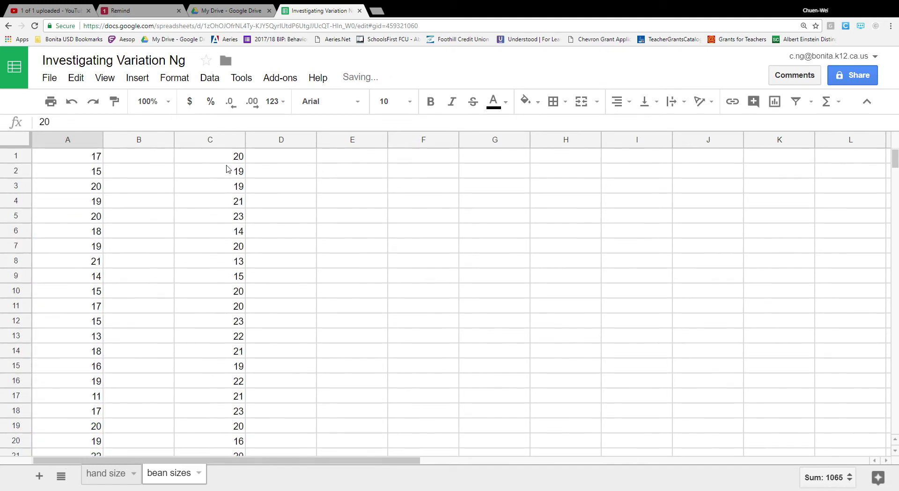
drag(233, 156, 237, 207)
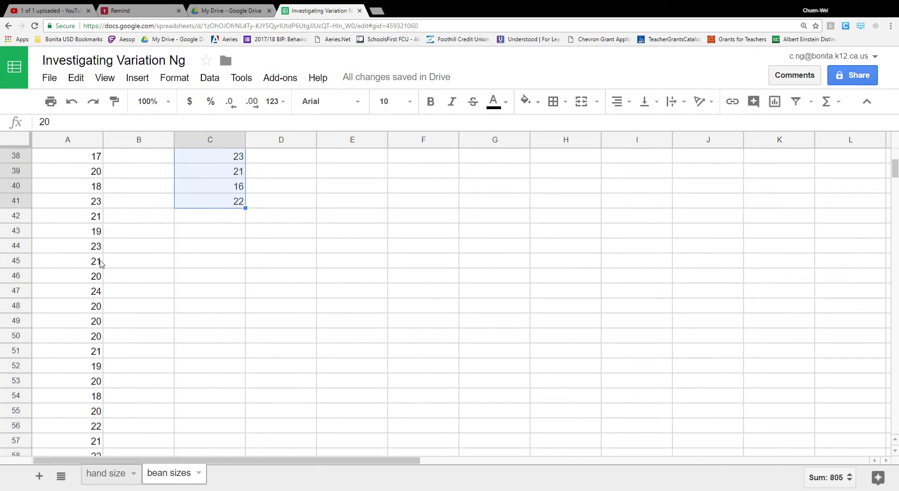
scroll(100, 263, down, 15)
click(95, 265)
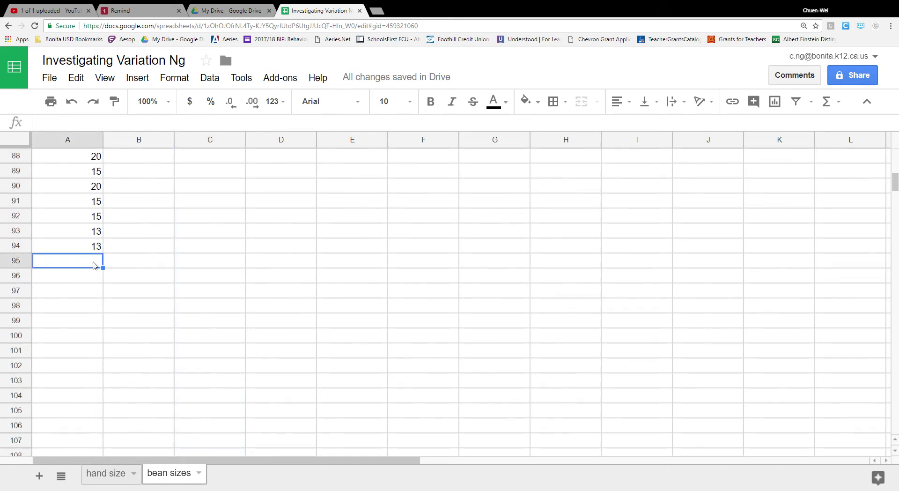
key(ctrl+v)
- Cut the values in C1:C41 and paste them below column A's list, starting at cell A95
scroll(114, 263, up, 20)
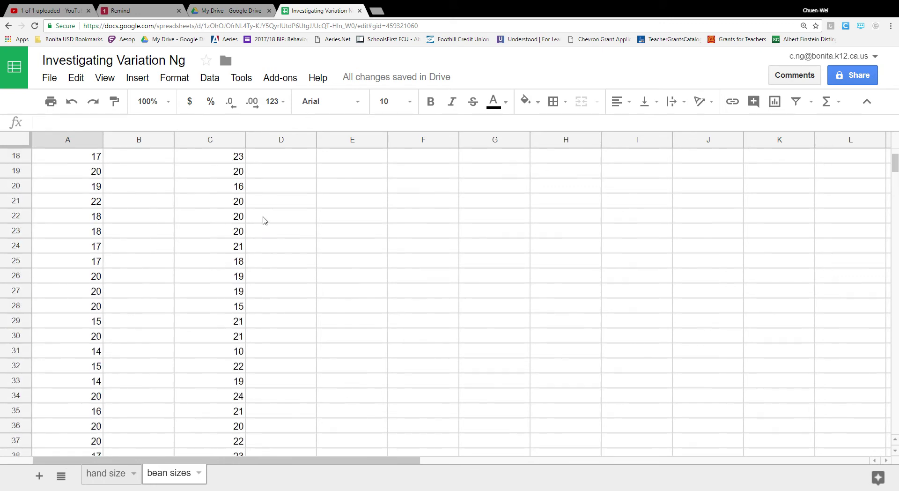
scroll(232, 174, up, 3)
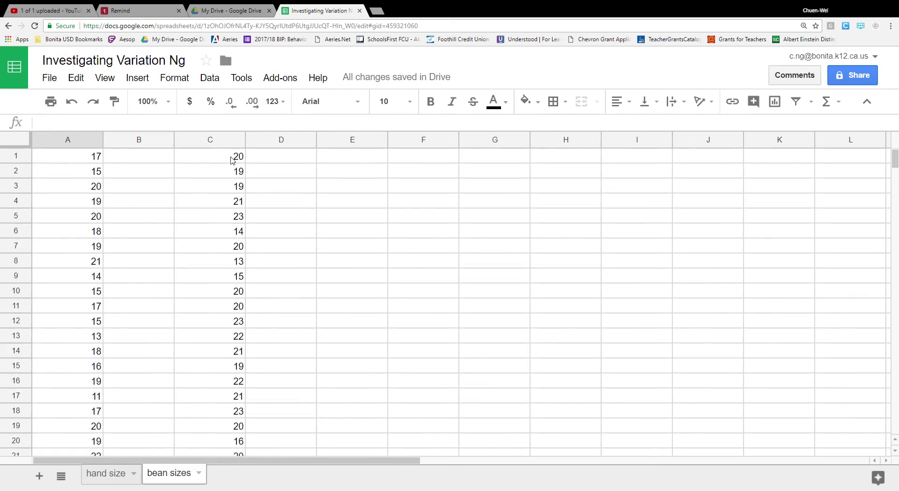
drag(233, 160, 231, 294)
key(ctrl+c)
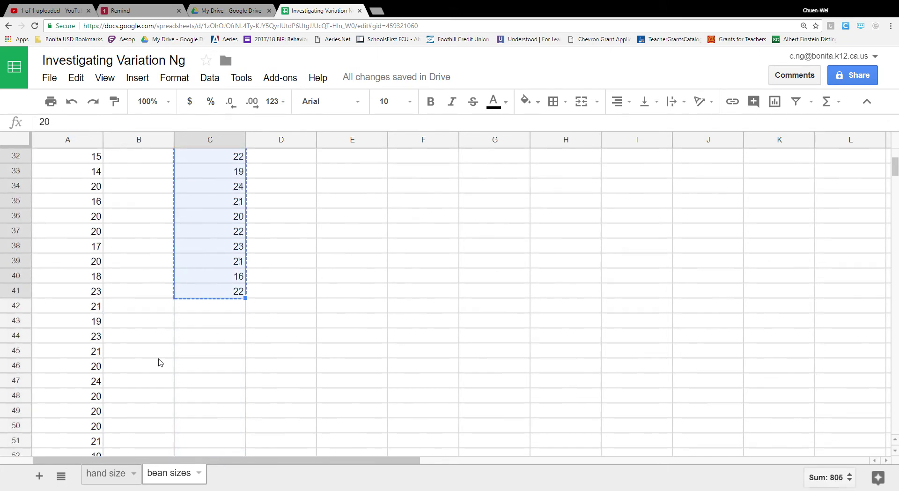
scroll(171, 263, down, 15)
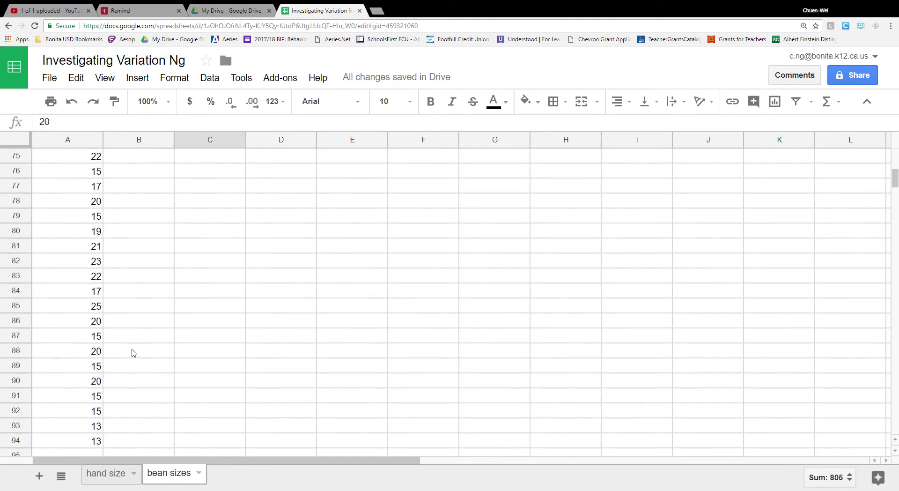
scroll(114, 374, down, 2)
click(89, 341)
click(89, 350)
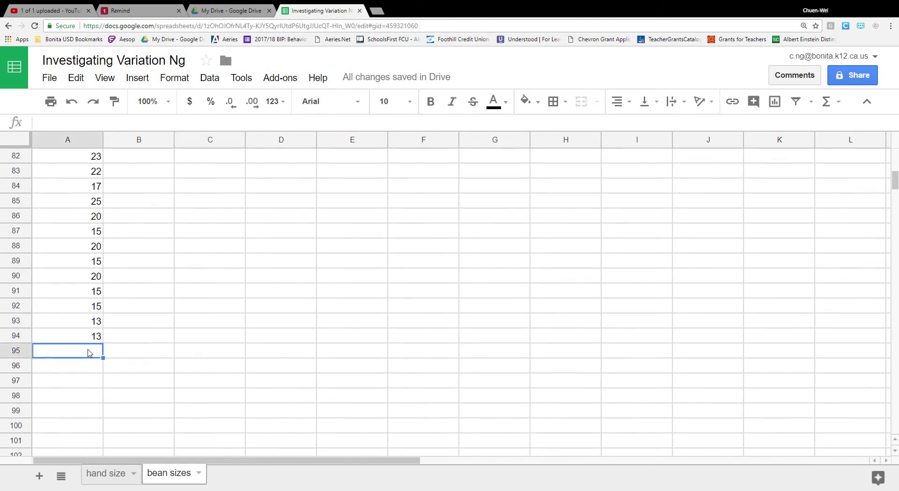
key(ctrl+v)
scroll(127, 358, down, 12)
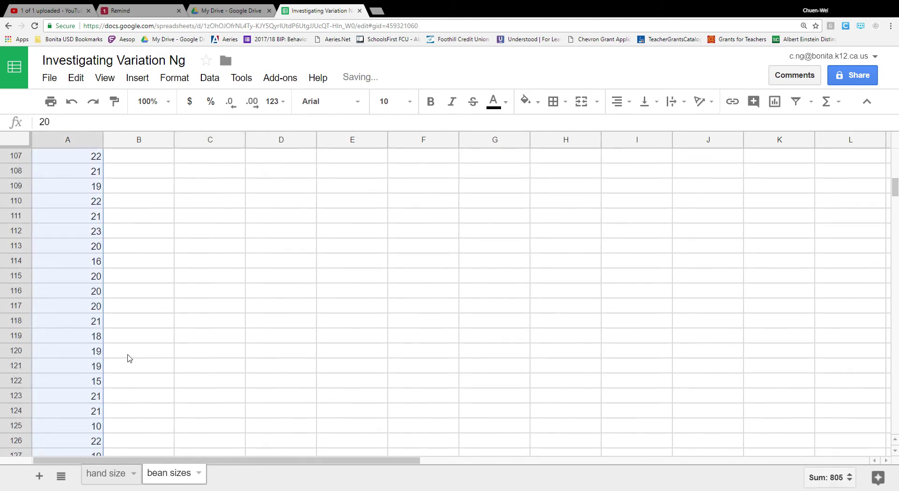
scroll(130, 358, down, 1)
click(139, 352)
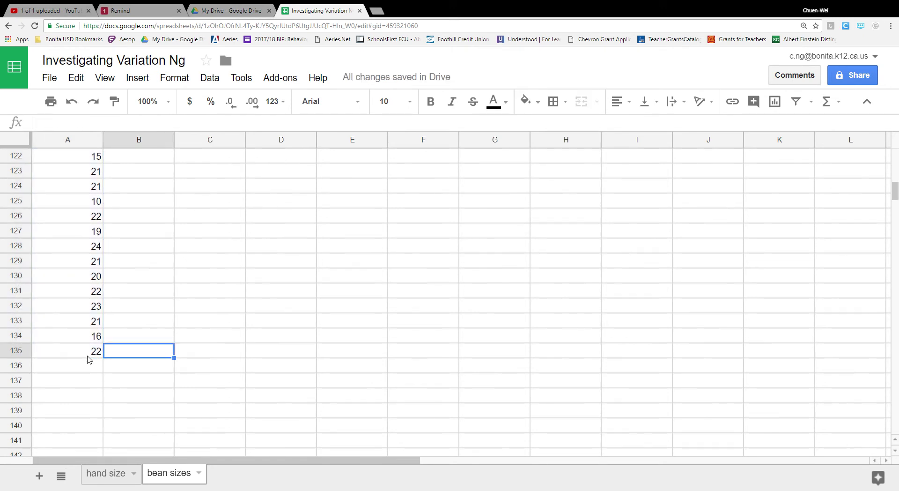
scroll(94, 358, up, 20)
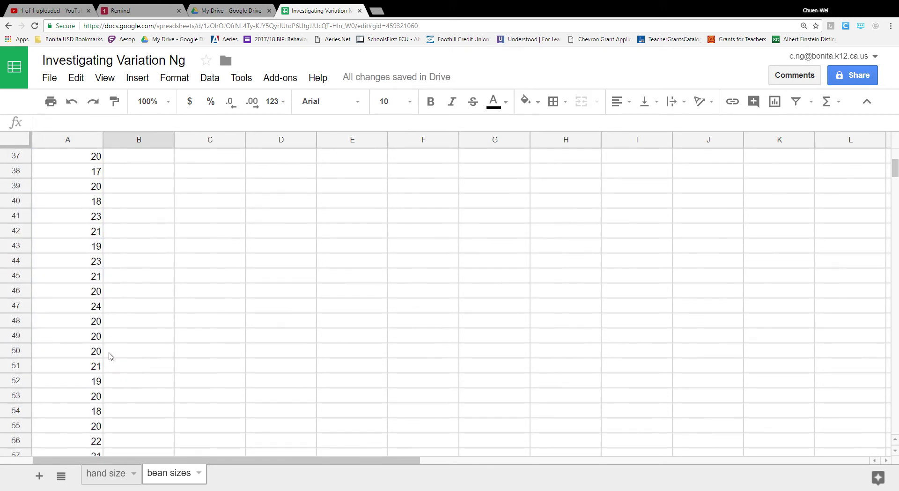
scroll(111, 356, up, 12)
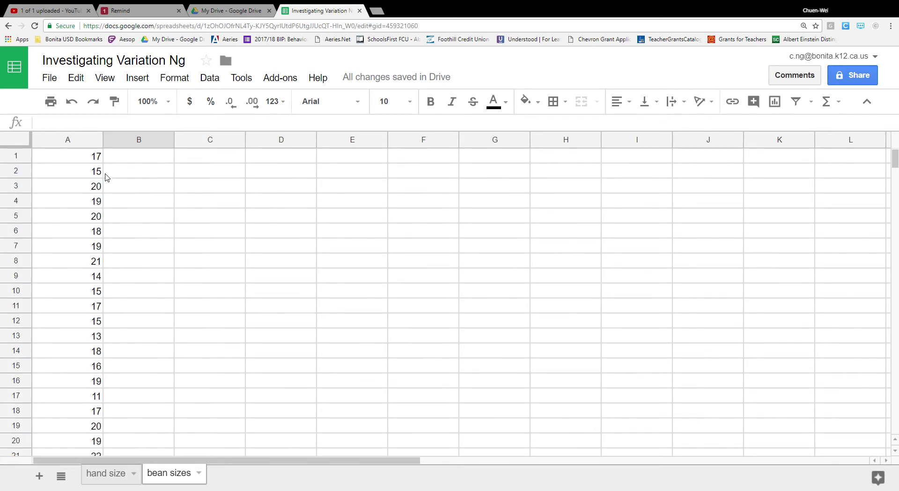
click(85, 160)
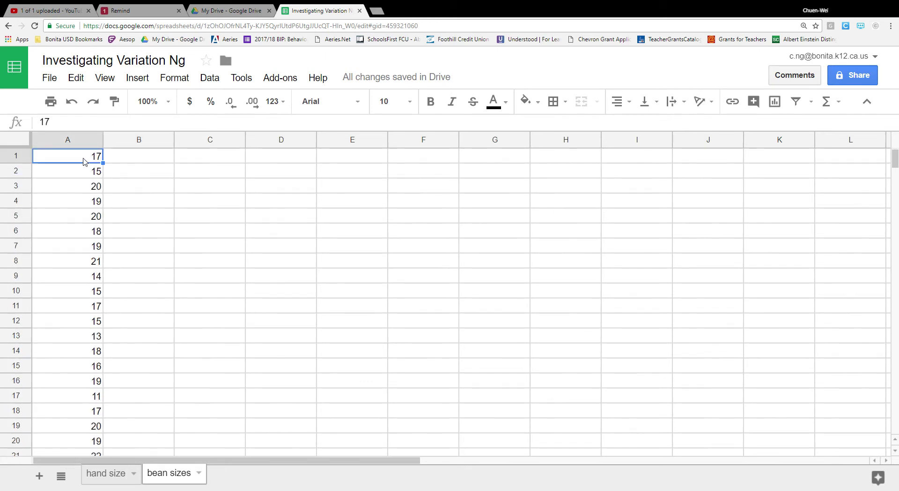
click(18, 159)
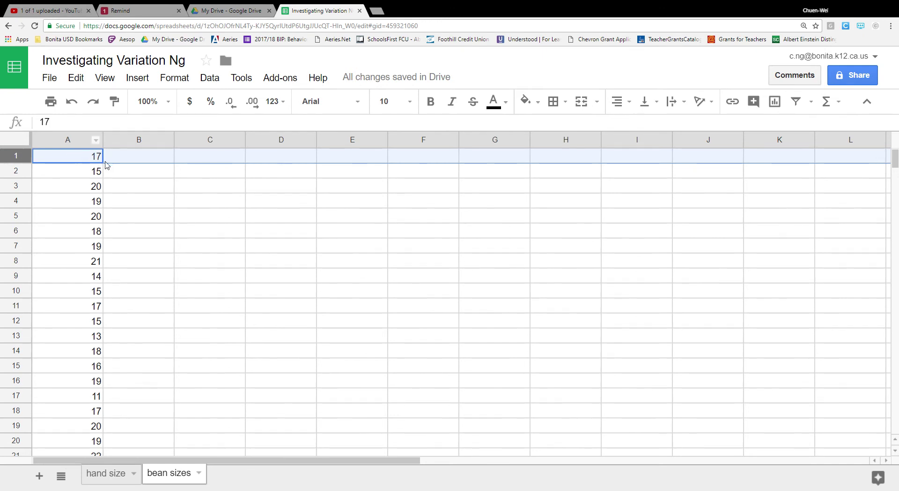
right_click(21, 160)
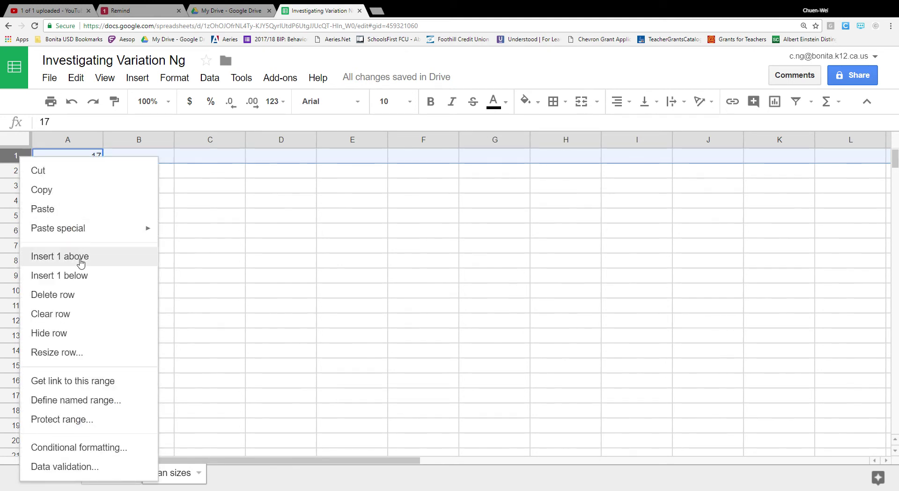
click(190, 247)
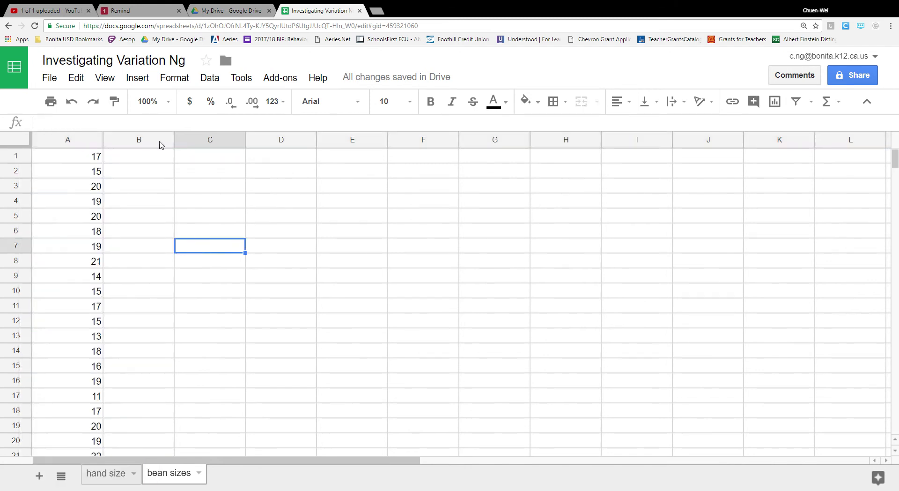
click(137, 77)
click(322, 202)
click(18, 158)
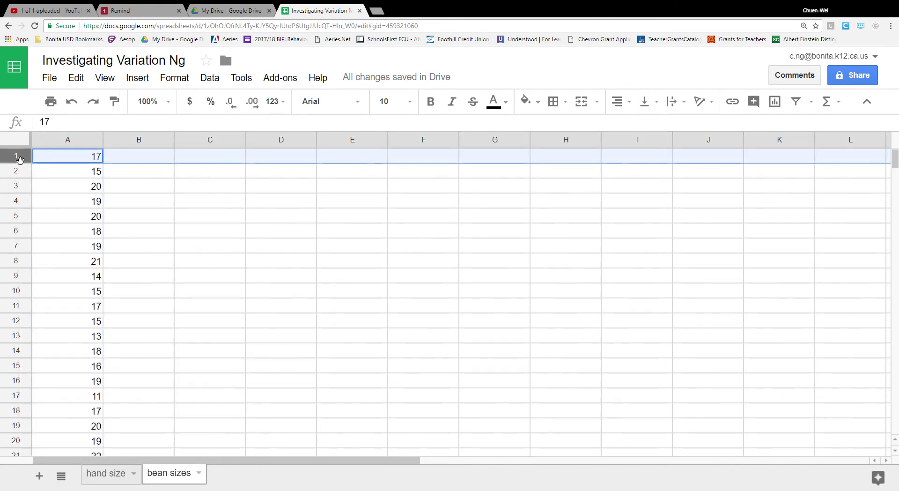
click(133, 172)
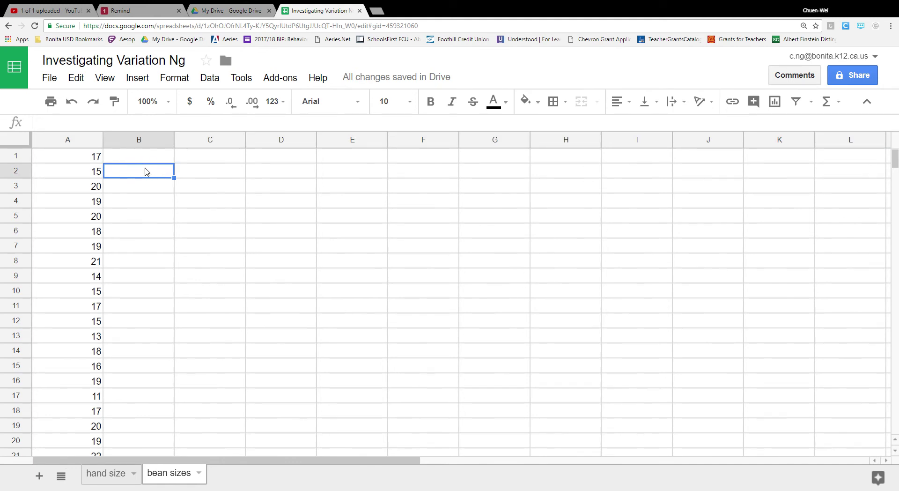
- Insert one blank row above row 1 of the bean sizes sheet
click(16, 157)
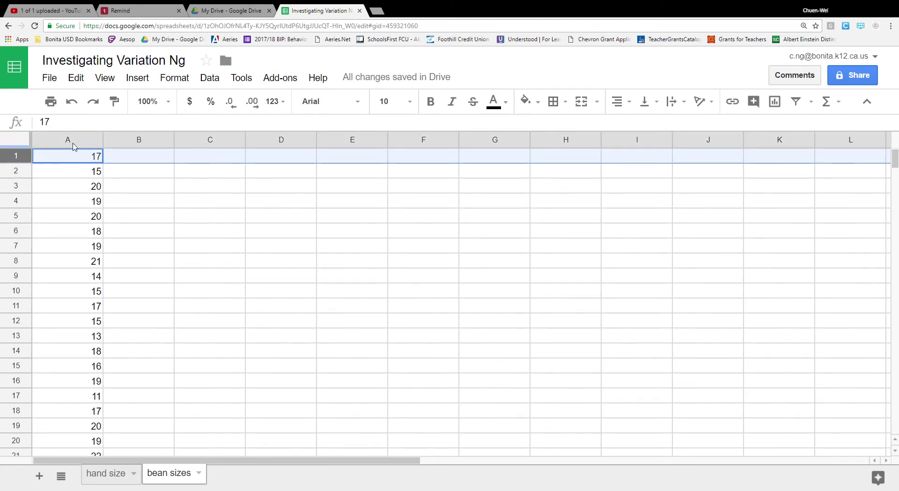
click(137, 80)
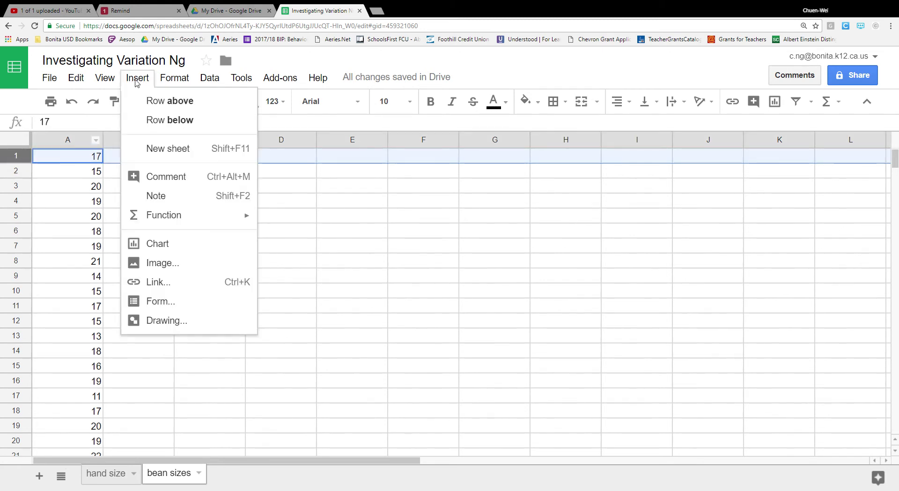
click(151, 102)
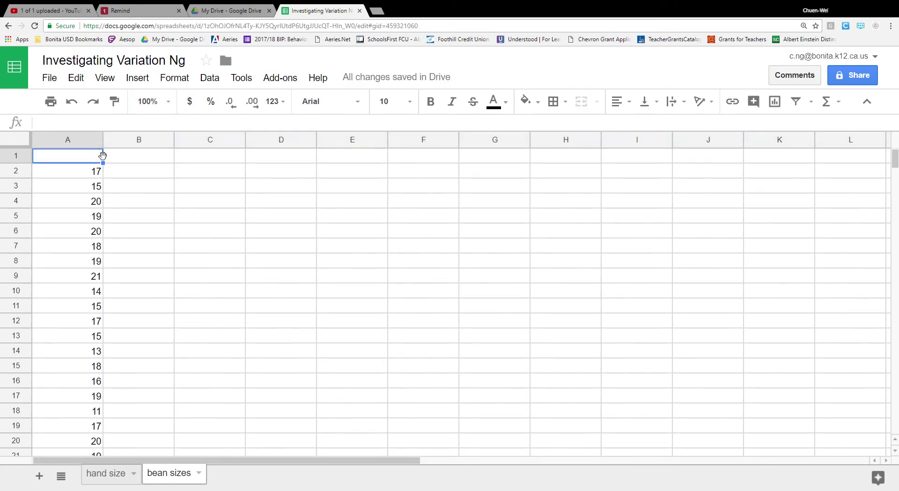
- Enter the header "lima bean size" in cell A1 of the bean sizes sheet
text(bea)
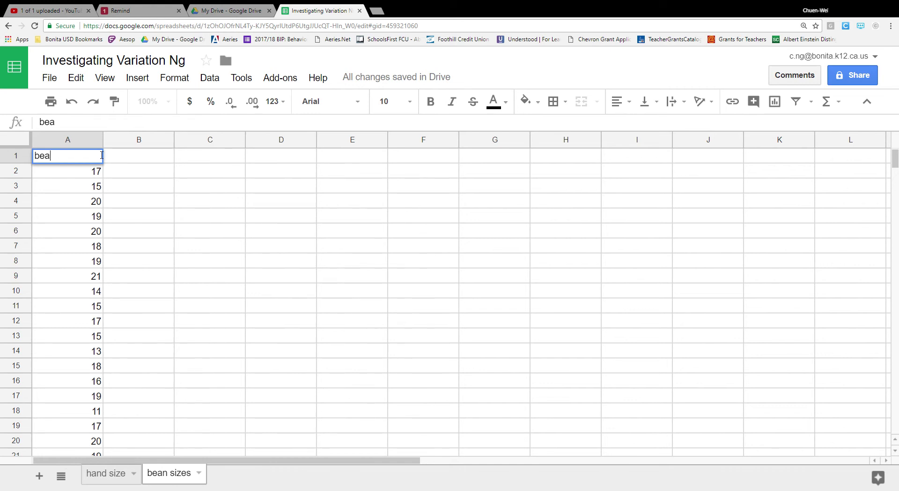
text(n)
key(BackSpace)
key(BackSpace)
key(BackSpace)
key(BackSpace)
text(lima bean size)
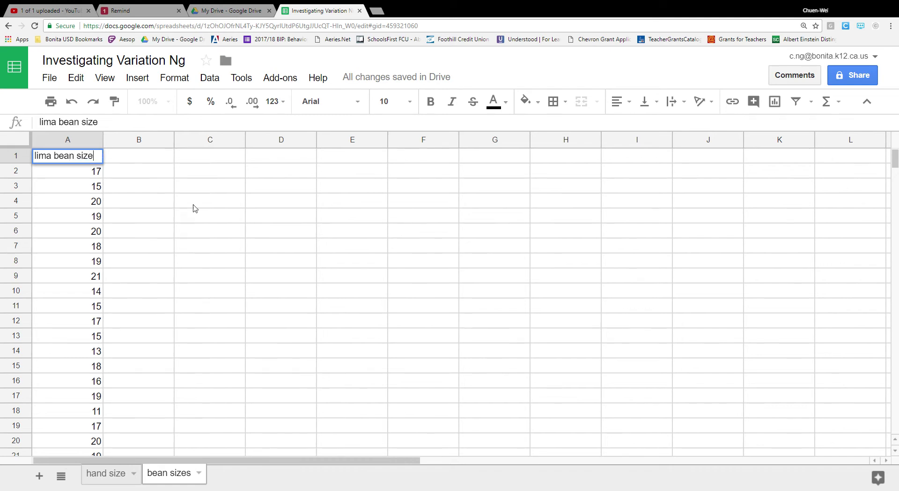
click(175, 204)
- Fill the header cell A1 with cyan
click(87, 156)
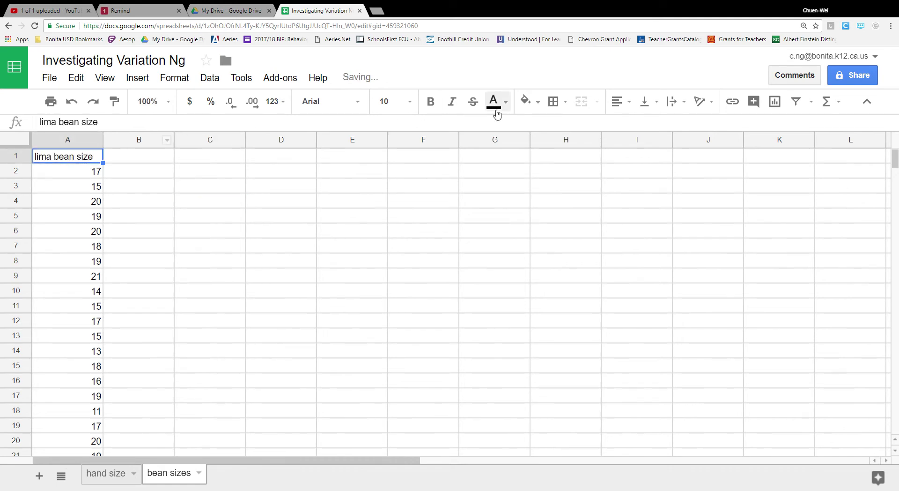
click(531, 102)
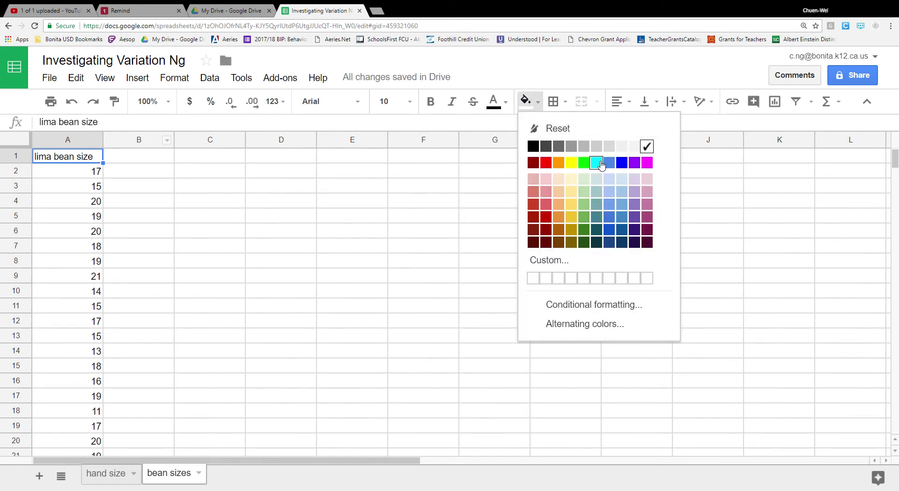
click(596, 162)
click(367, 206)
- Insert a histogram chart from A1:A136 and look through the available chart types
drag(90, 163, 109, 313)
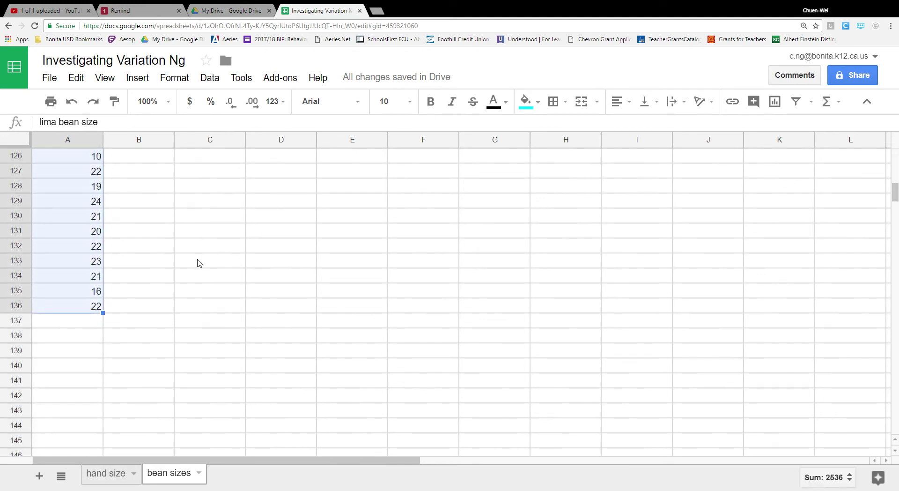
click(775, 101)
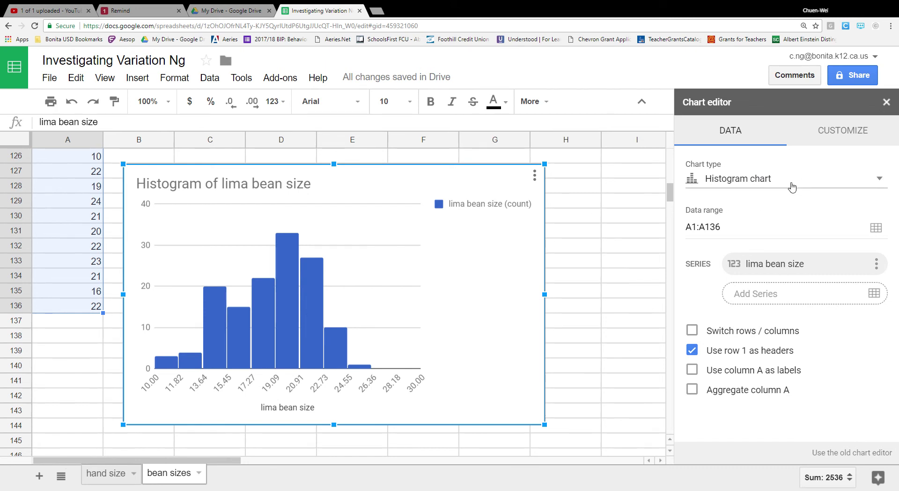
click(766, 183)
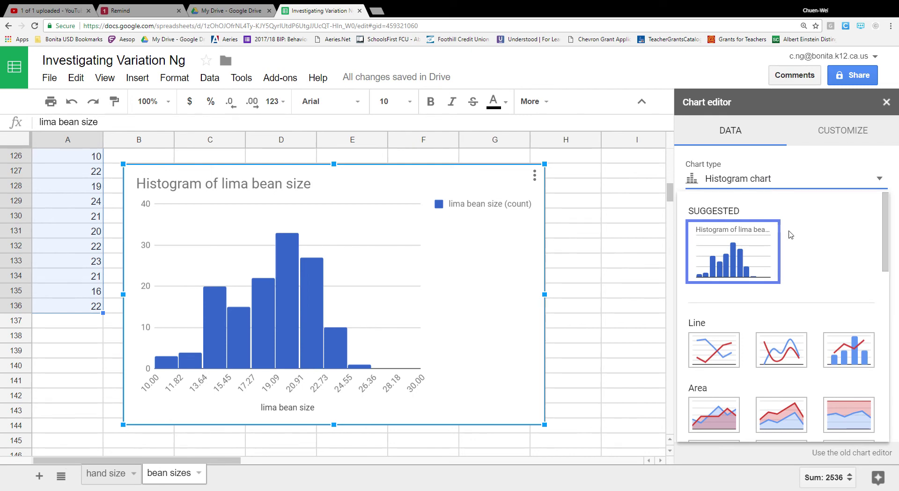
scroll(787, 234, down, 10)
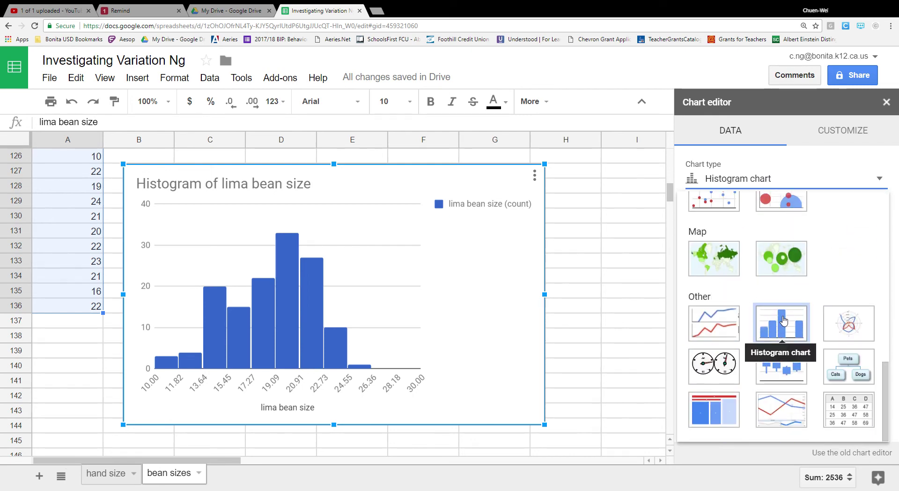
scroll(787, 210, up, 10)
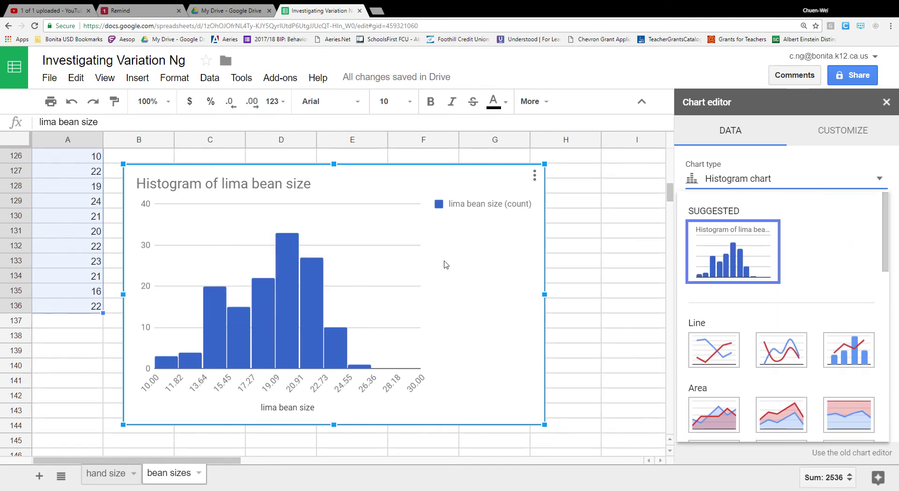
- Remove the histogram's legend by setting its position to None
click(488, 206)
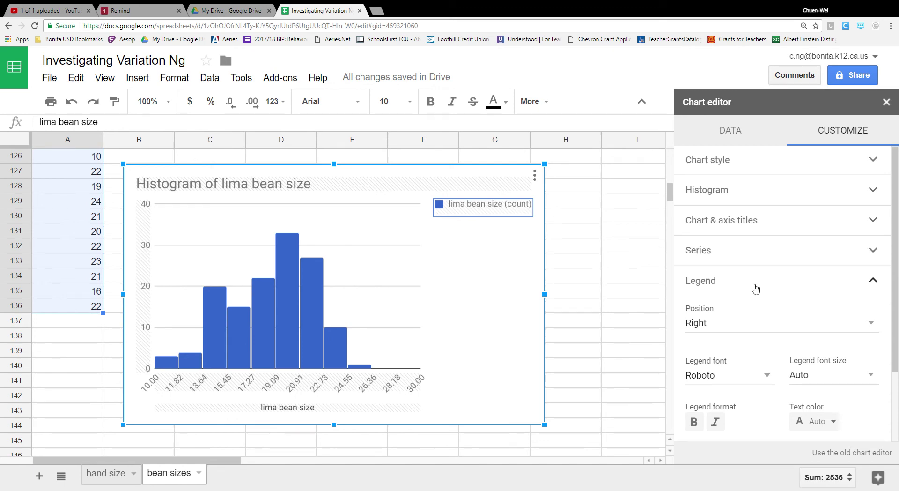
scroll(755, 288, down, 2)
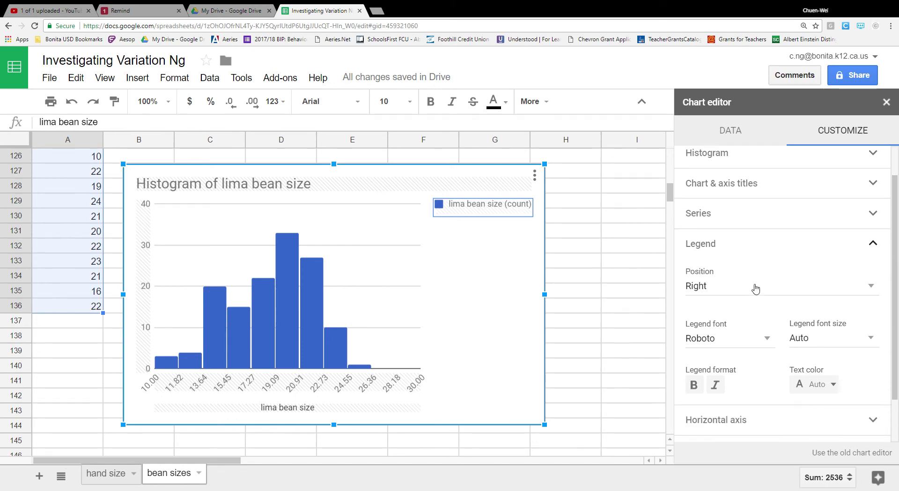
click(873, 276)
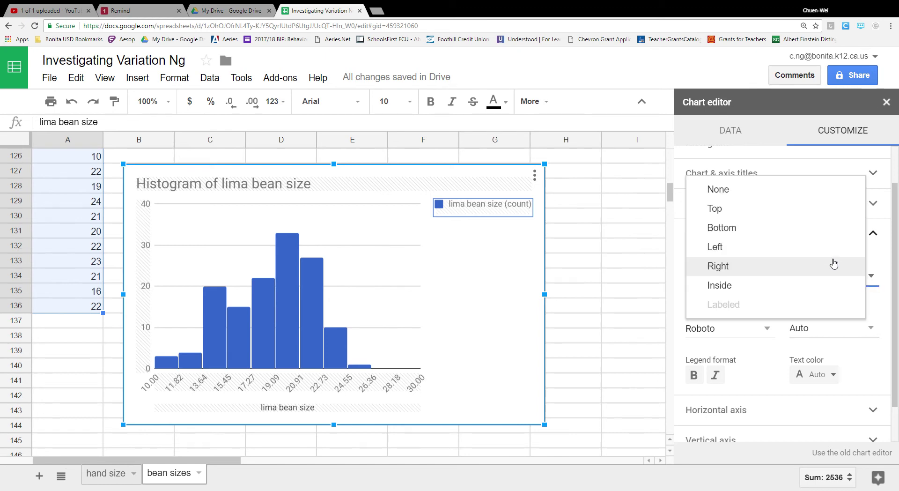
click(800, 192)
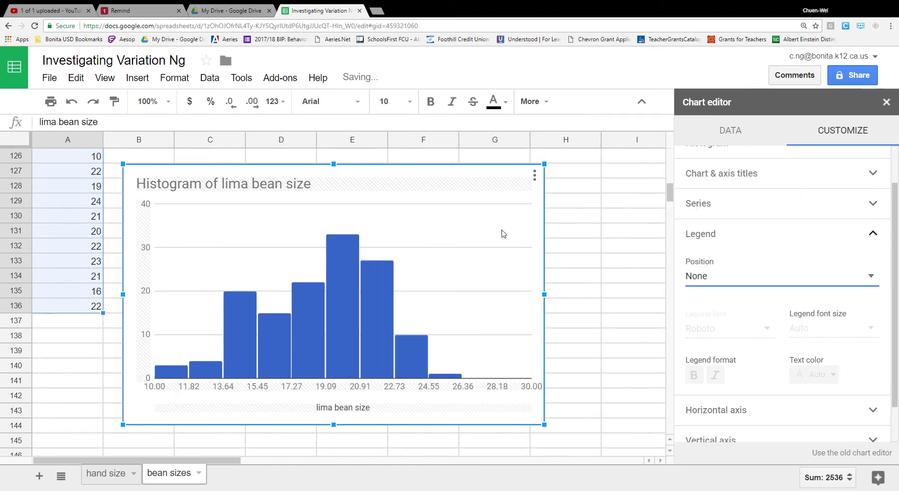
- Capitalize the chart title so it reads "Histogram of Lima Bean Size"
double_click(255, 187)
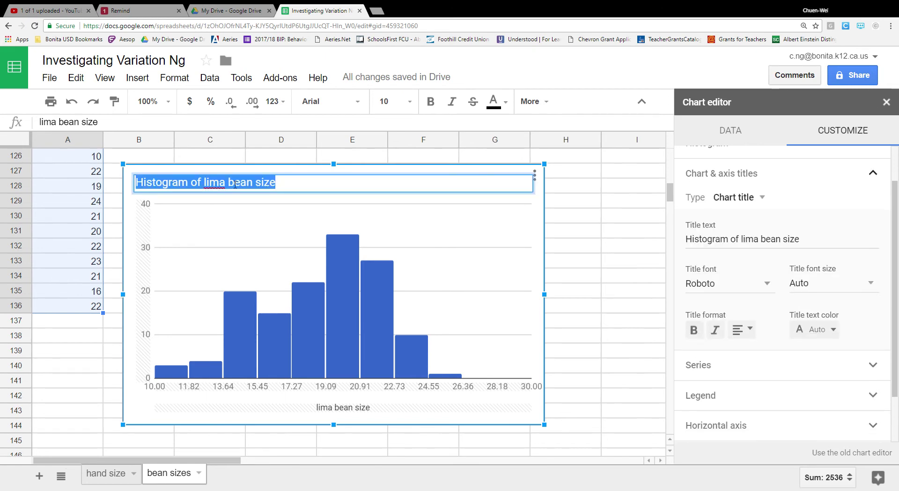
click(212, 186)
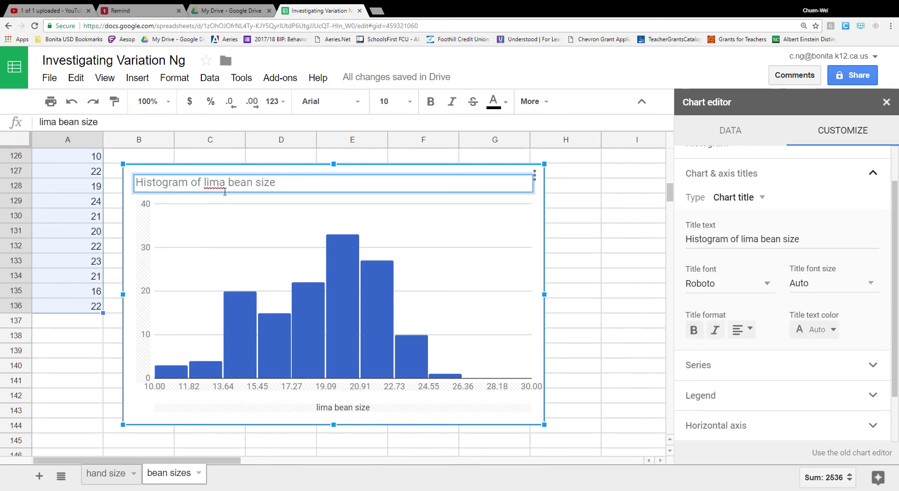
key(BackSpace)
text(L)
key(BackSpace)
text(B)
key(BackSpace)
text(S)
click(135, 287)
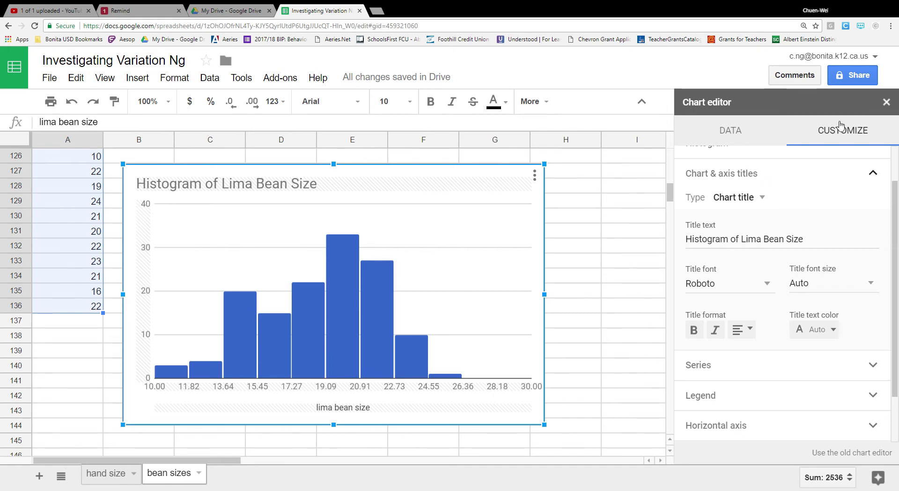
- Add the vertical axis title "number of beans" to the histogram
click(762, 198)
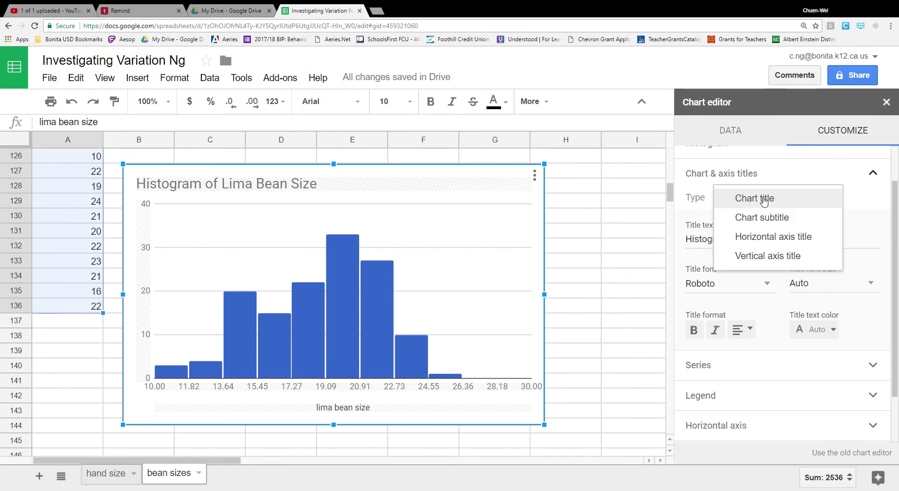
click(775, 257)
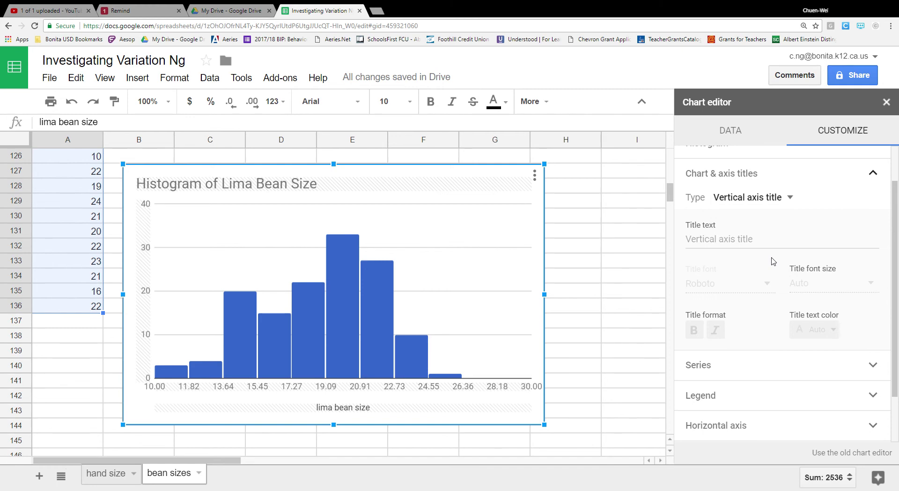
click(752, 240)
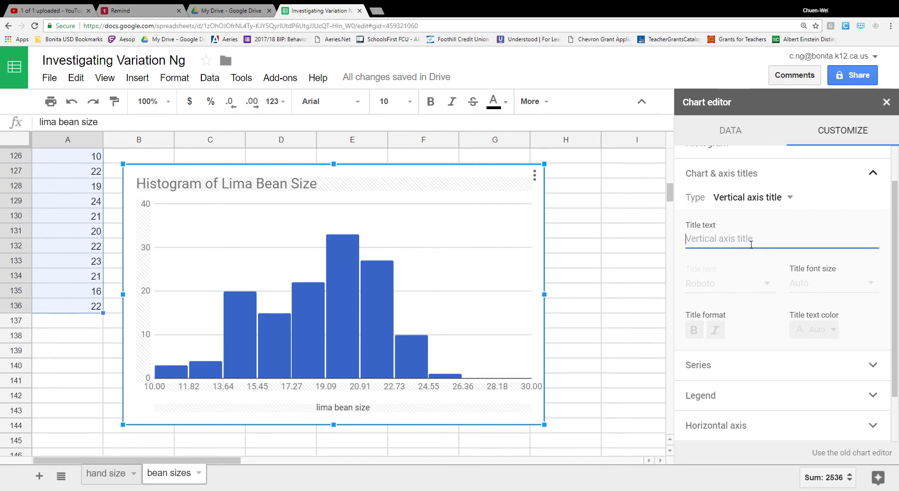
text(number )
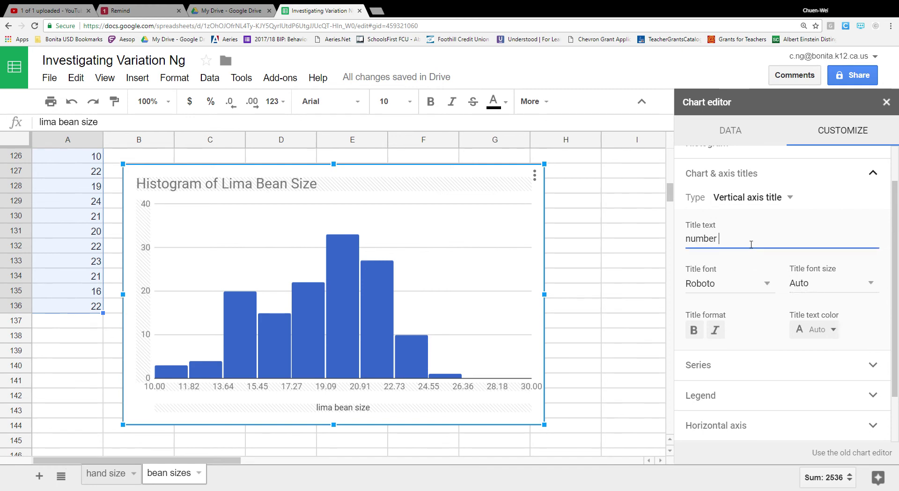
text(of beans)
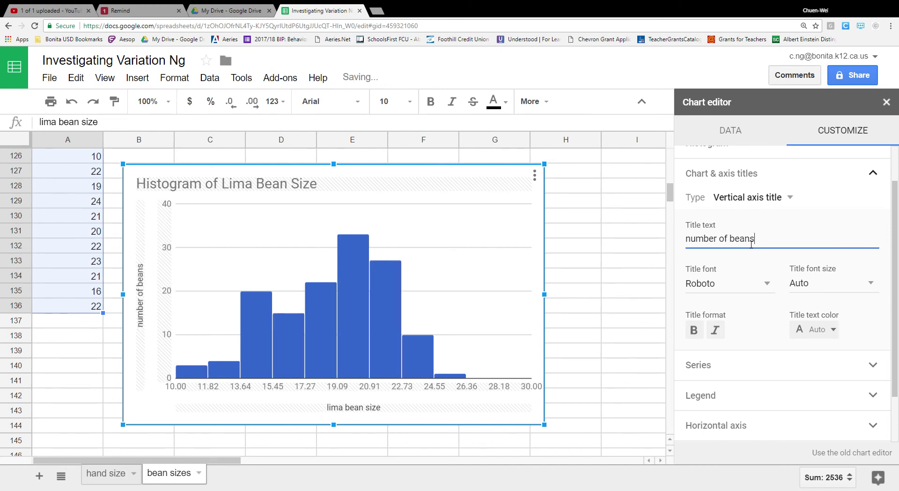
- Replace the histogram's vertical axis title with "frequency"
key(BackSpace)
key(BackSpace)
key(BackSpace)
key(BackSpace)
key(BackSpace)
key(BackSpace)
key(BackSpace)
key(BackSpace)
key(BackSpace)
key(BackSpace)
key(BackSpace)
key(BackSpace)
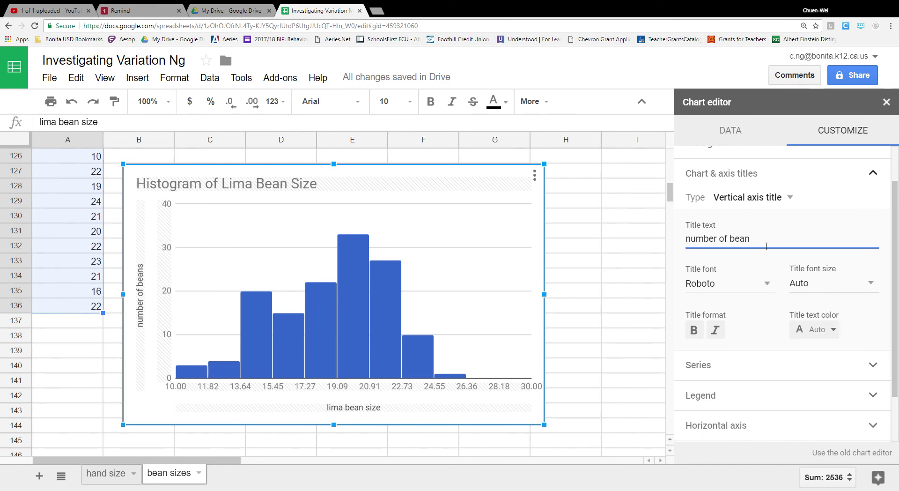
key(BackSpace)
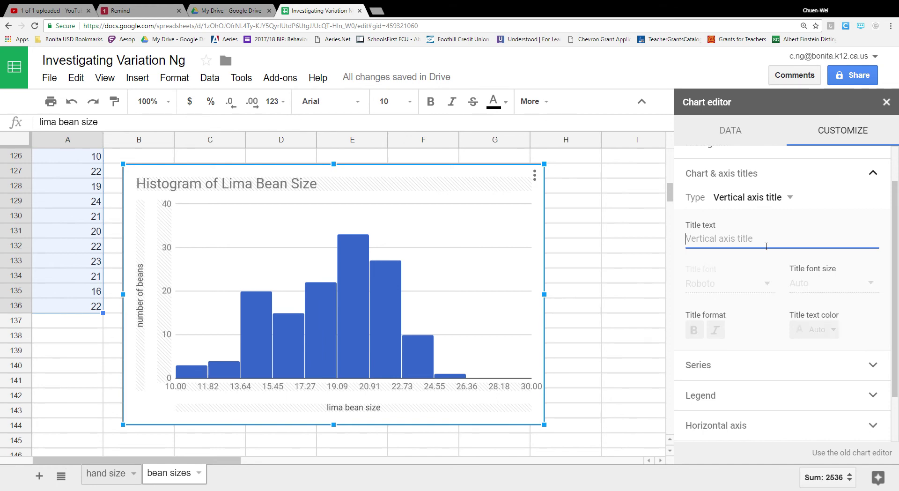
text(freque)
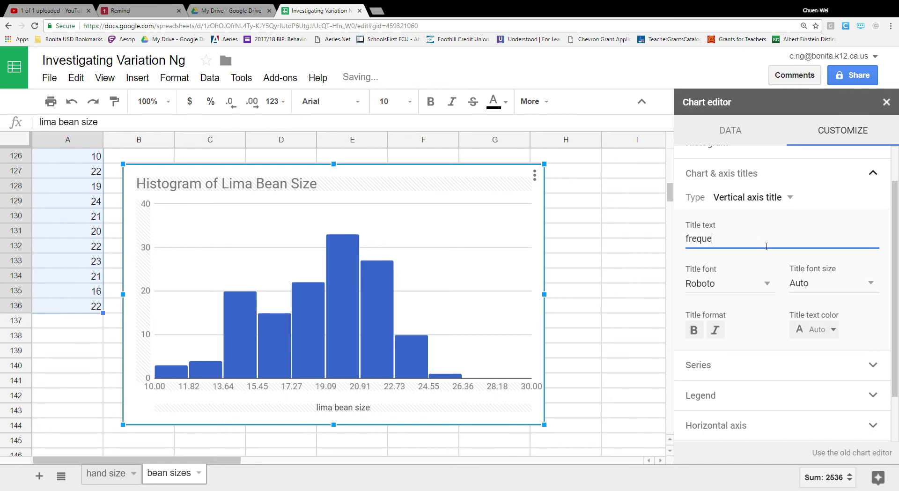
text(ncy)
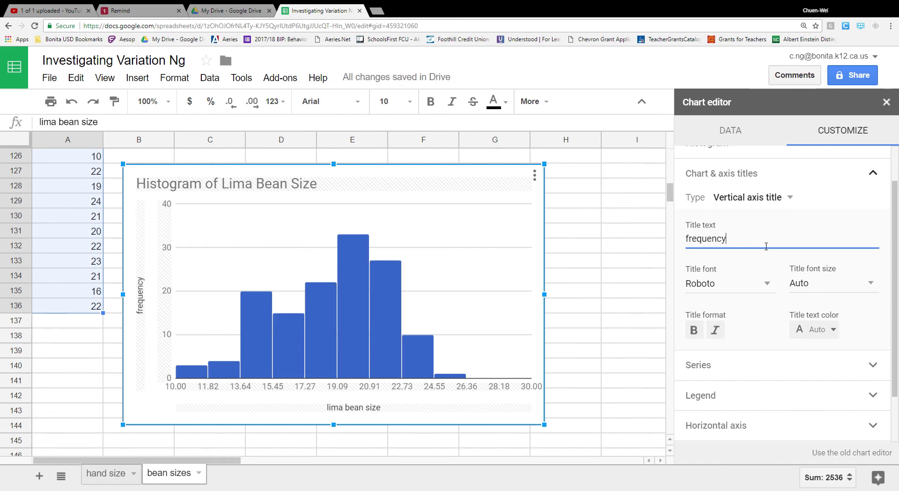
click(805, 372)
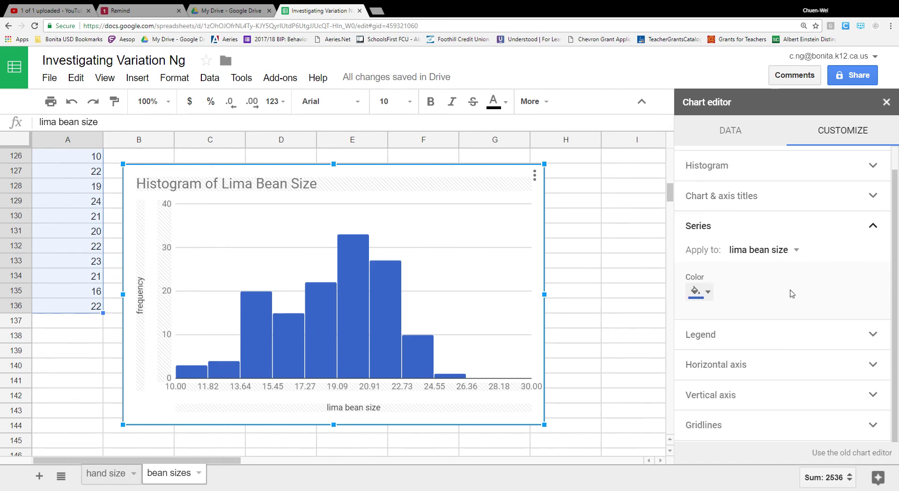
- Add the unit to the horizontal axis title so it reads "lima bean size (mm)"
click(141, 282)
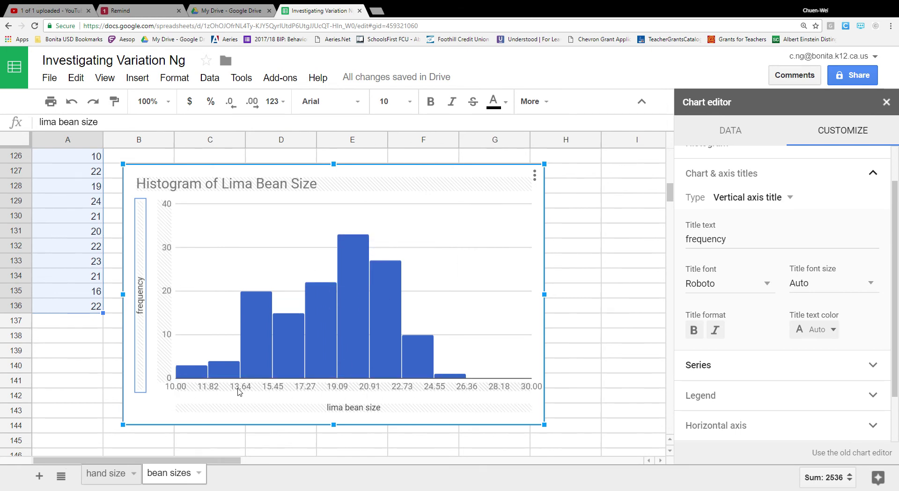
mouse_move(189, 373)
click(362, 411)
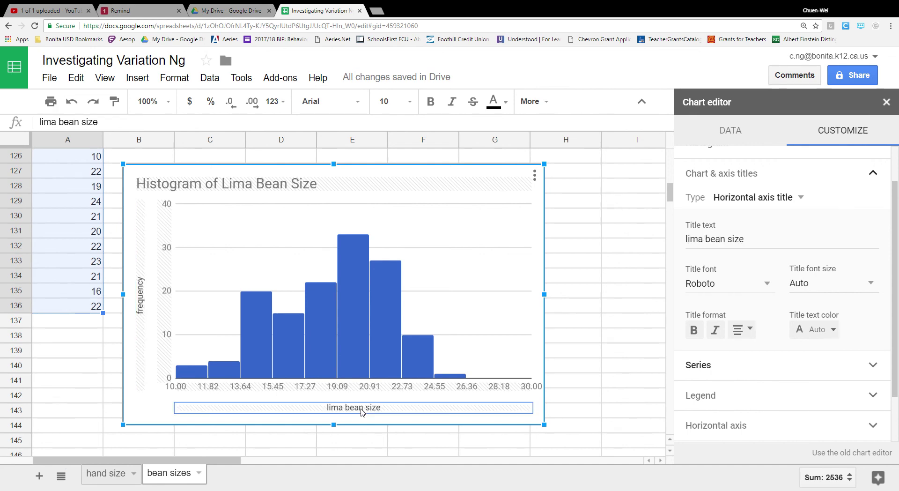
click(763, 247)
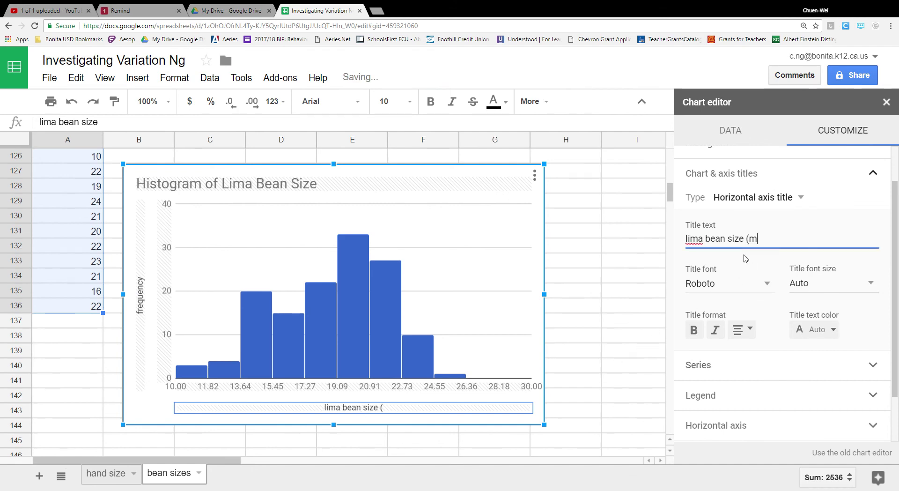
text(m))
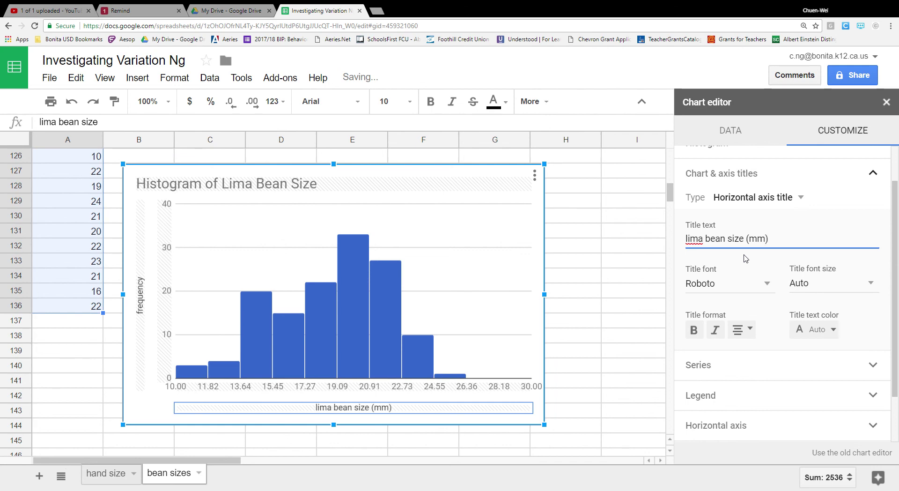
- Set the minor gridline count for the histogram's vertical axis to 5
click(493, 323)
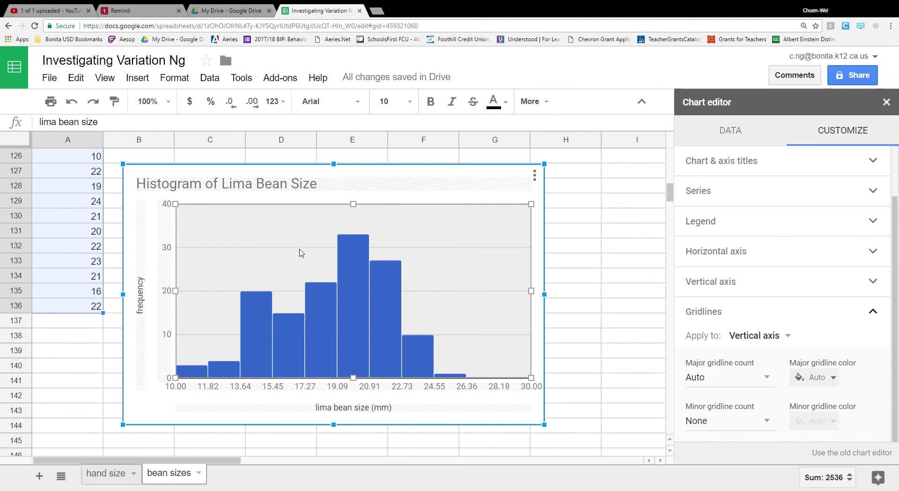
mouse_move(364, 280)
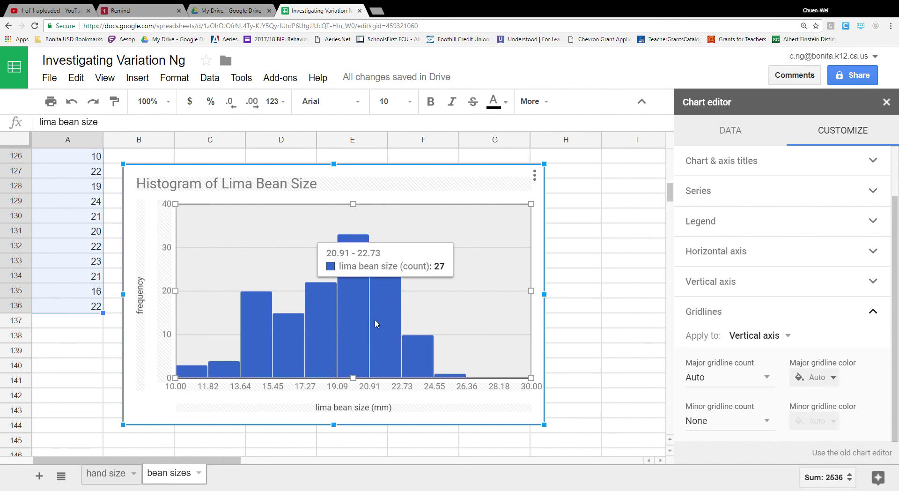
mouse_move(269, 332)
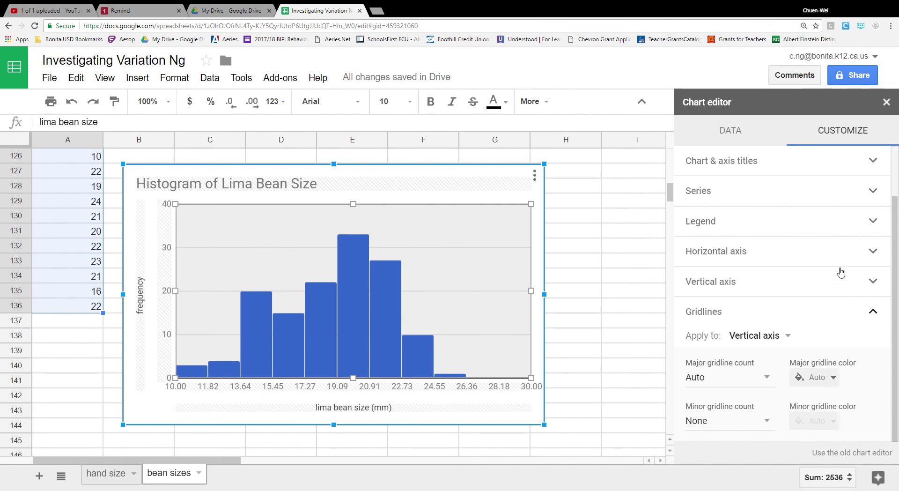
click(880, 316)
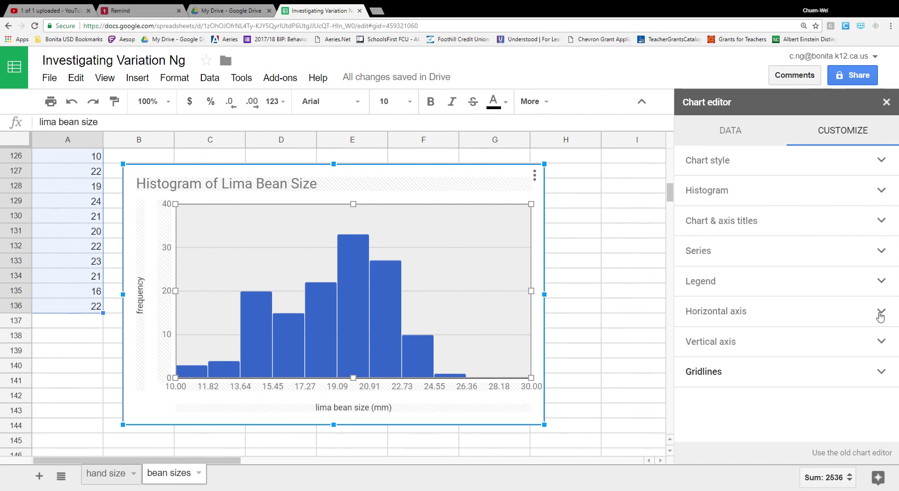
click(881, 373)
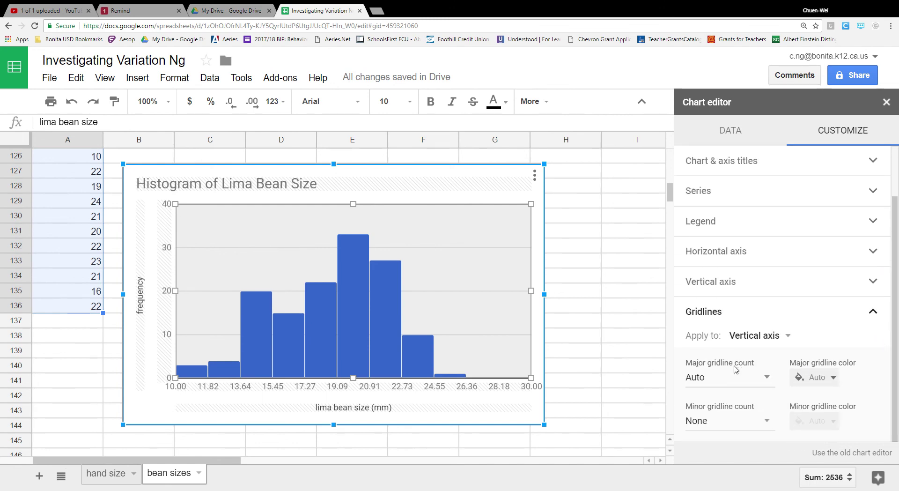
click(765, 422)
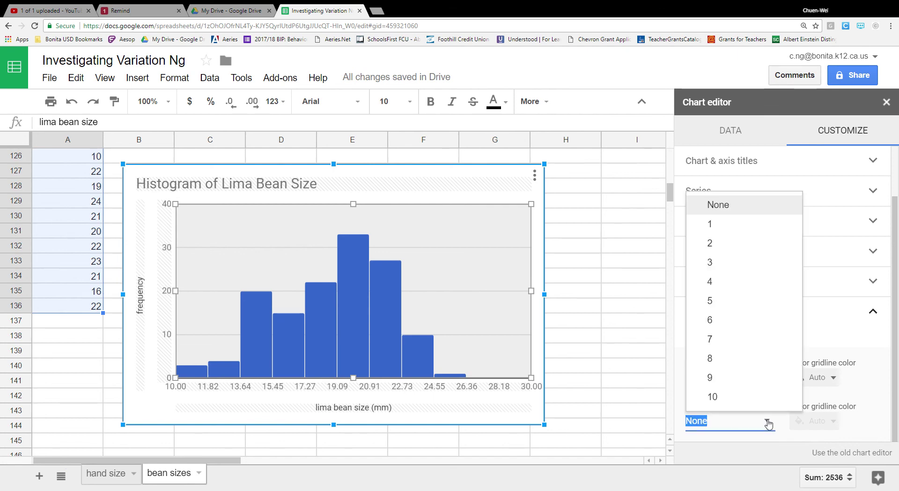
click(763, 300)
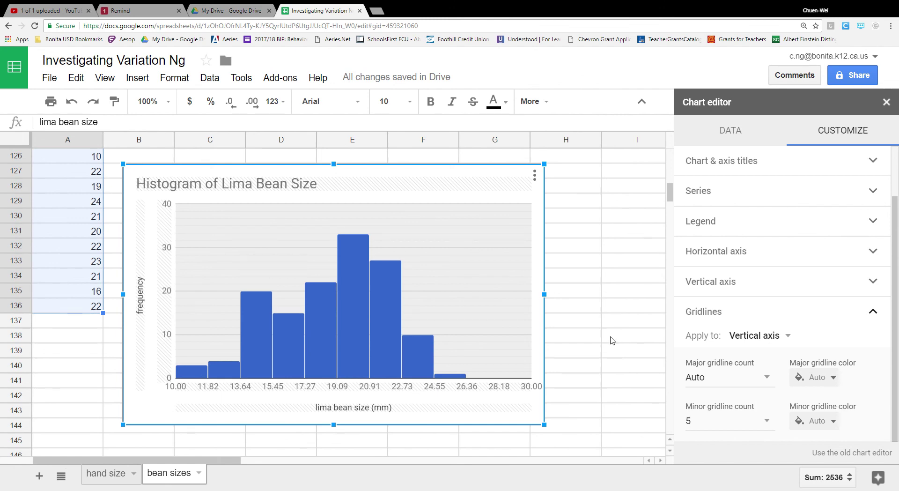
- Move the histogram so it spans columns C to H, and compare it with the chart on the hand size sheet
drag(464, 174, 519, 176)
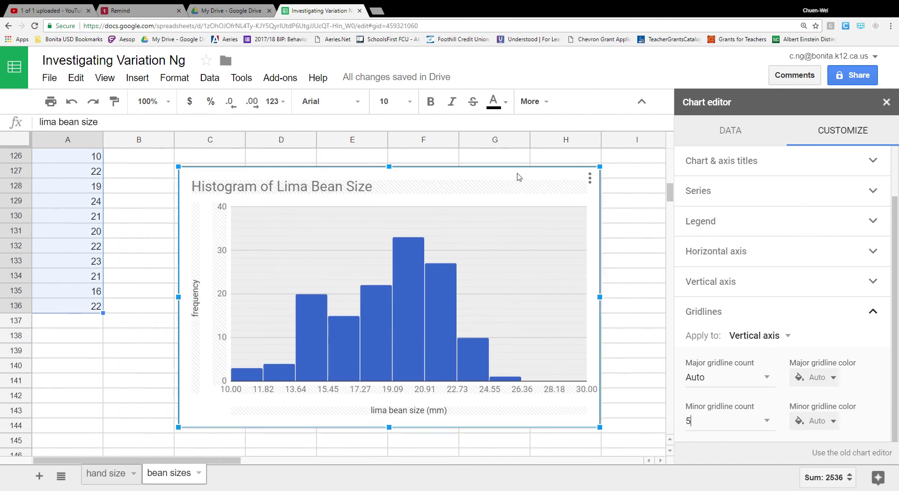
click(114, 478)
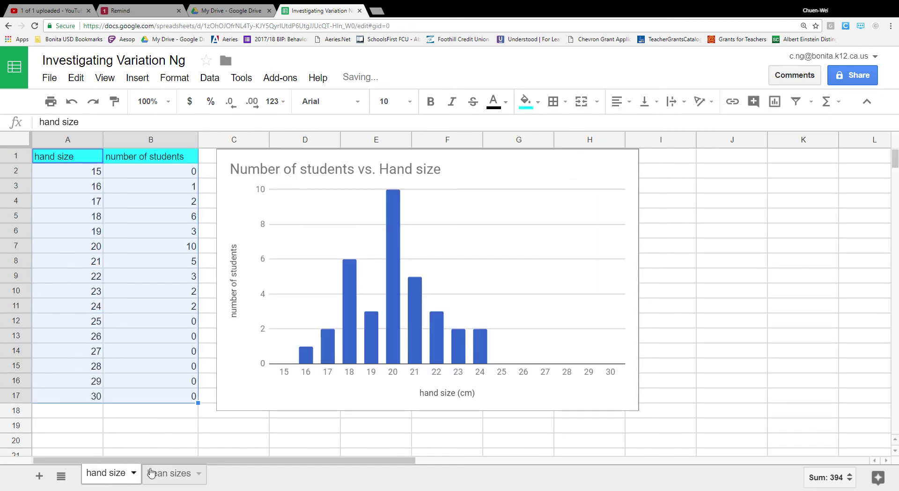
click(181, 477)
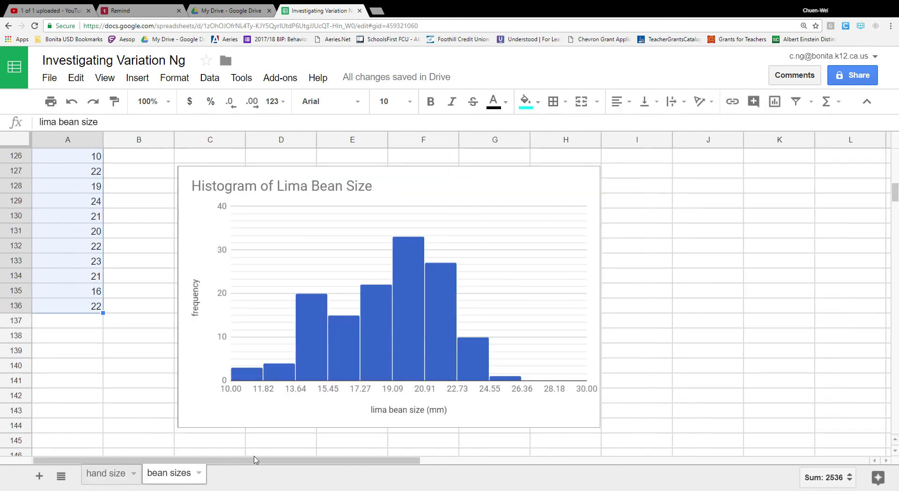